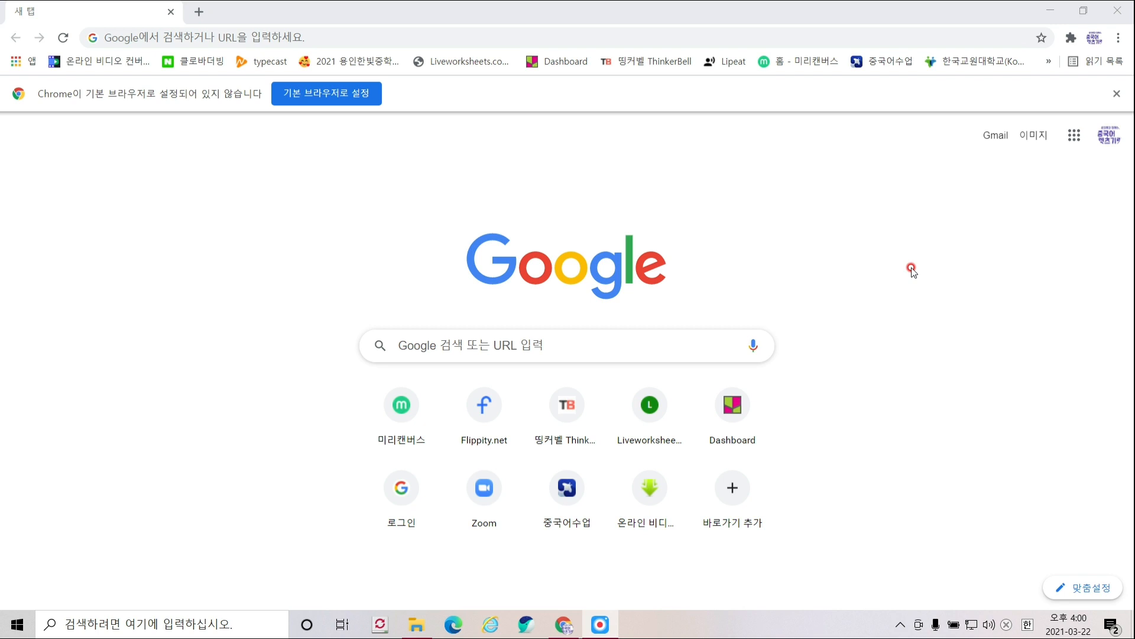
- Open the MiriCanvas site and start a new blank 1080 × 1080 px design
click(818, 61)
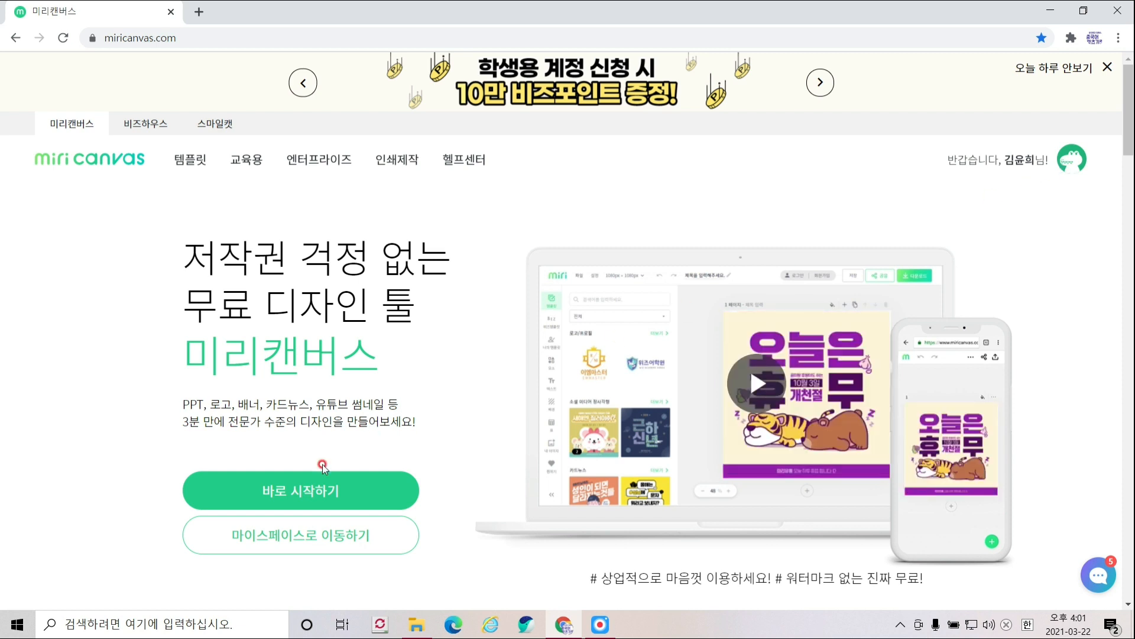
click(318, 491)
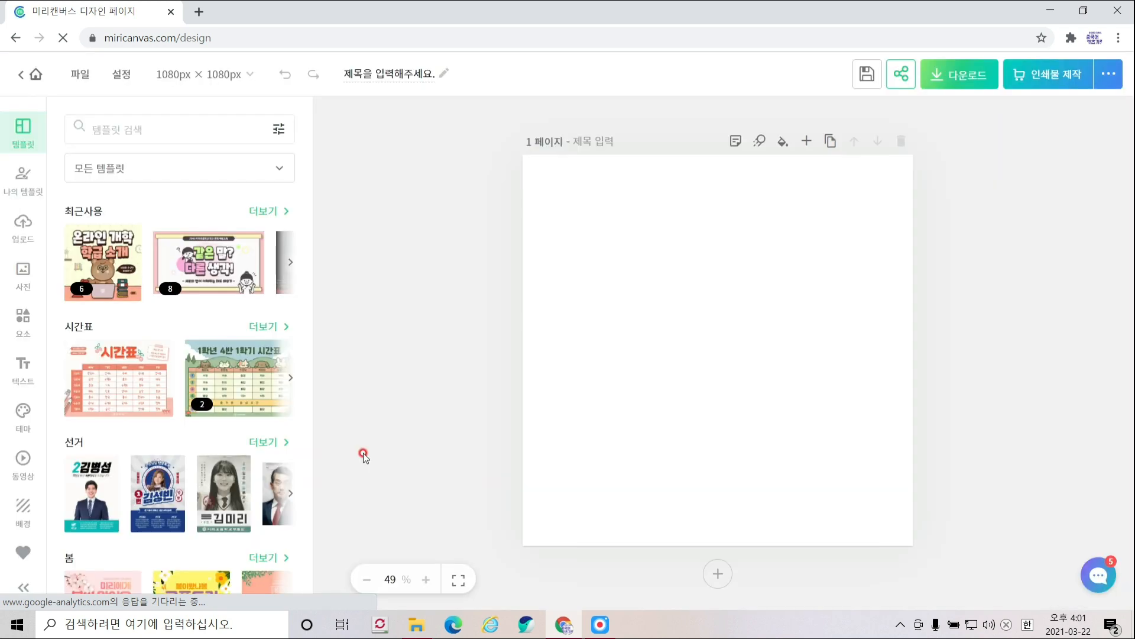
- Filter the template library to 카드뉴스 card-news templates
click(109, 171)
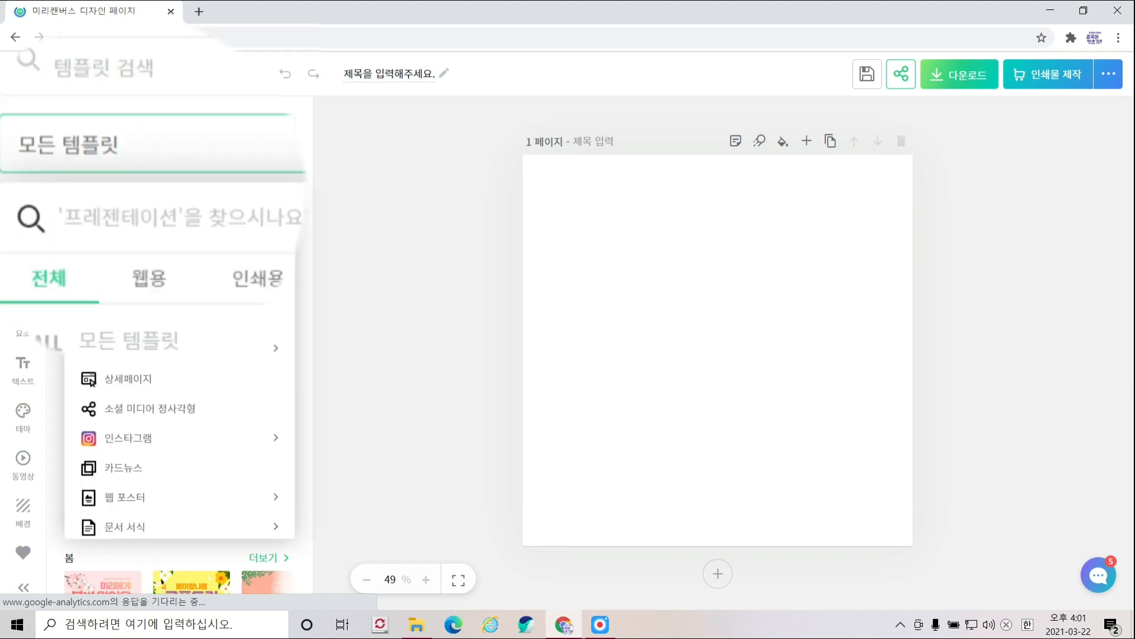
click(203, 422)
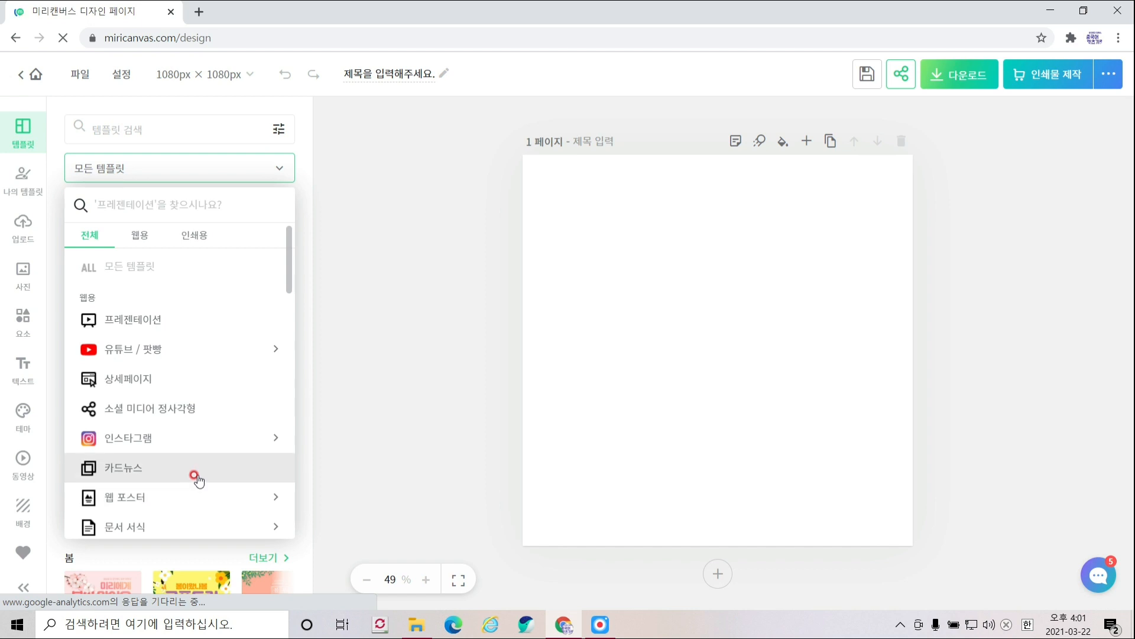
click(196, 477)
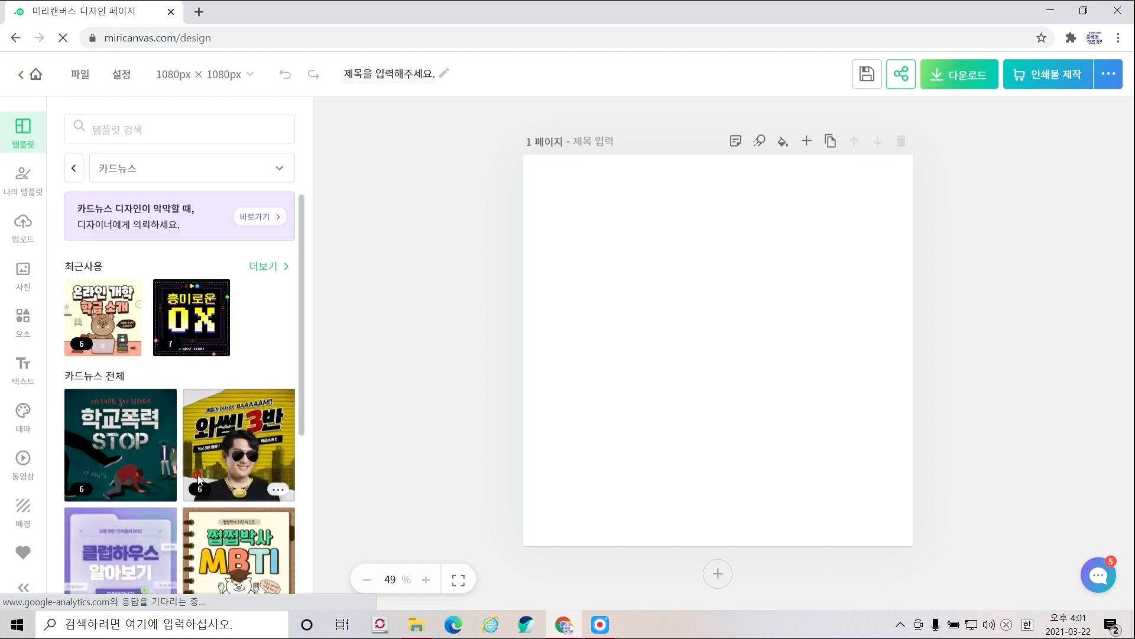
- Overwrite the blank page with the bear '온라인 개학 학급 소개' template
scroll(199, 479, down, 5)
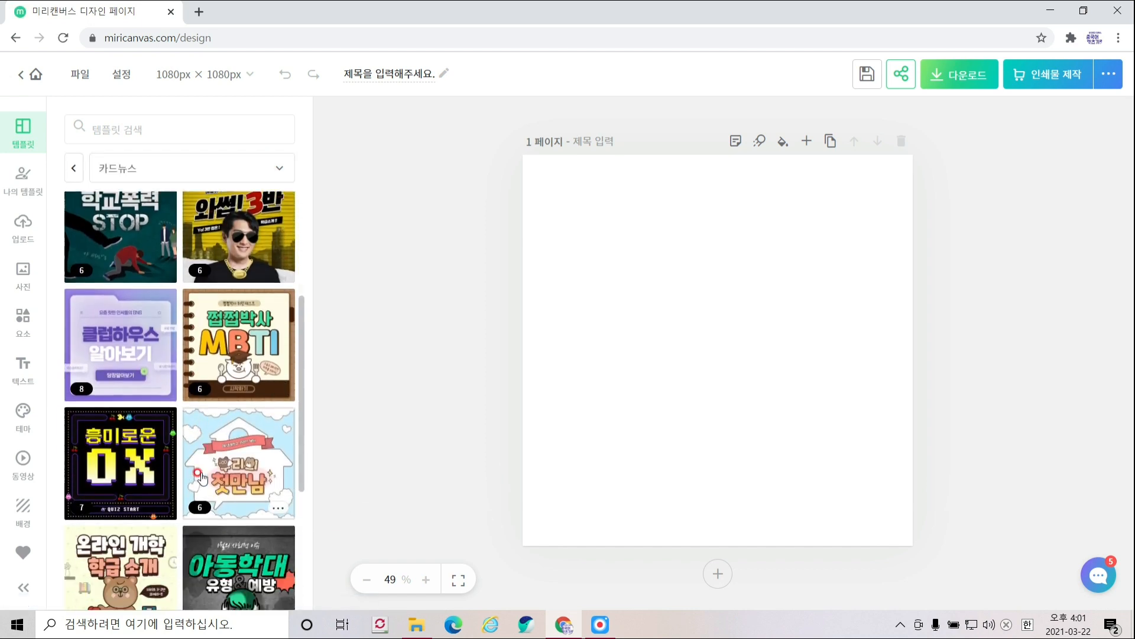
scroll(202, 476, down, 11)
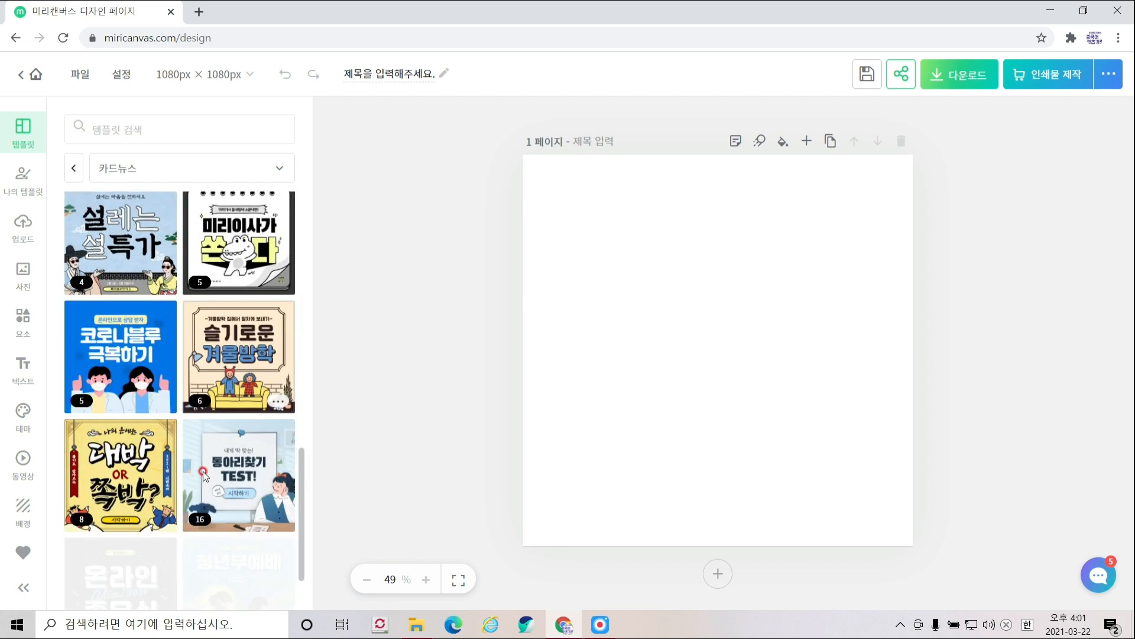
scroll(203, 475, down, 6)
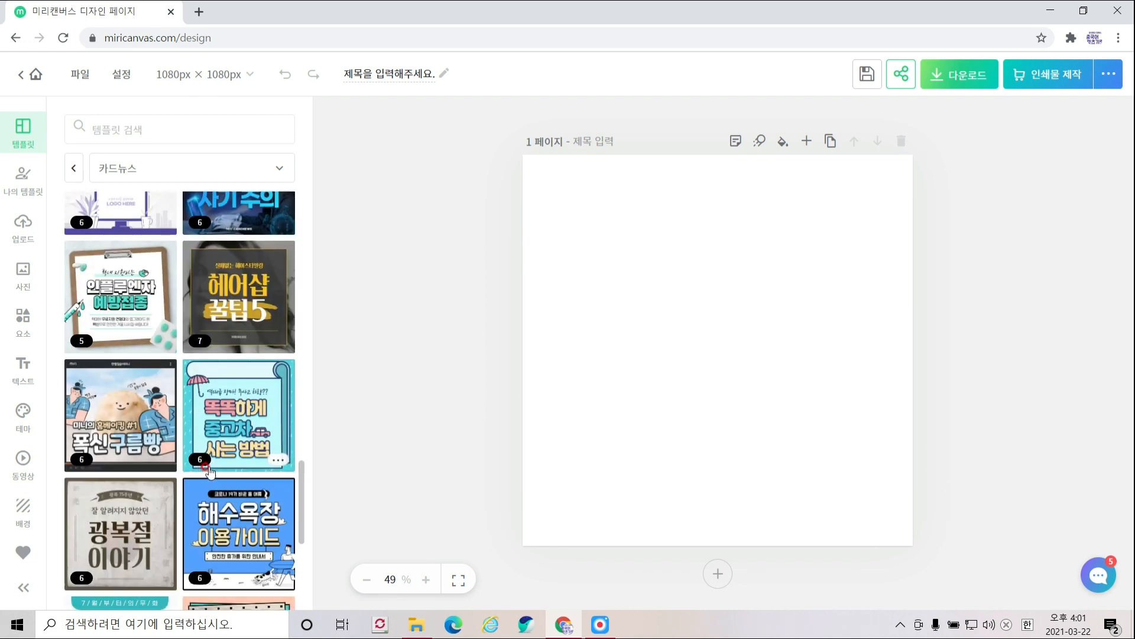
scroll(208, 471, up, 8)
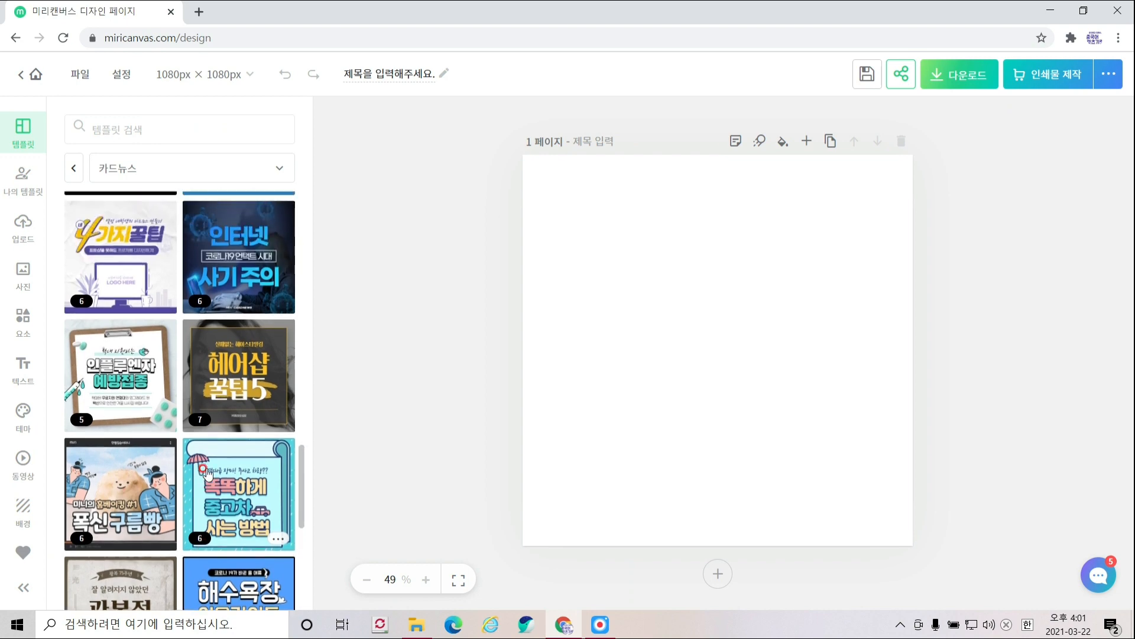
scroll(206, 474, up, 4)
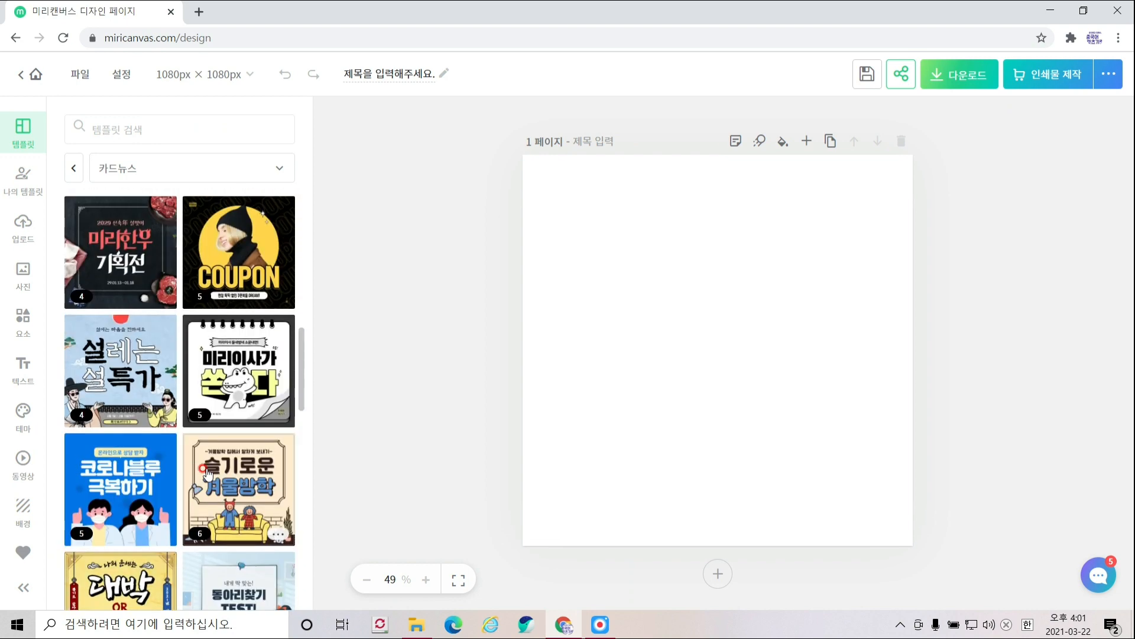
scroll(207, 473, up, 4)
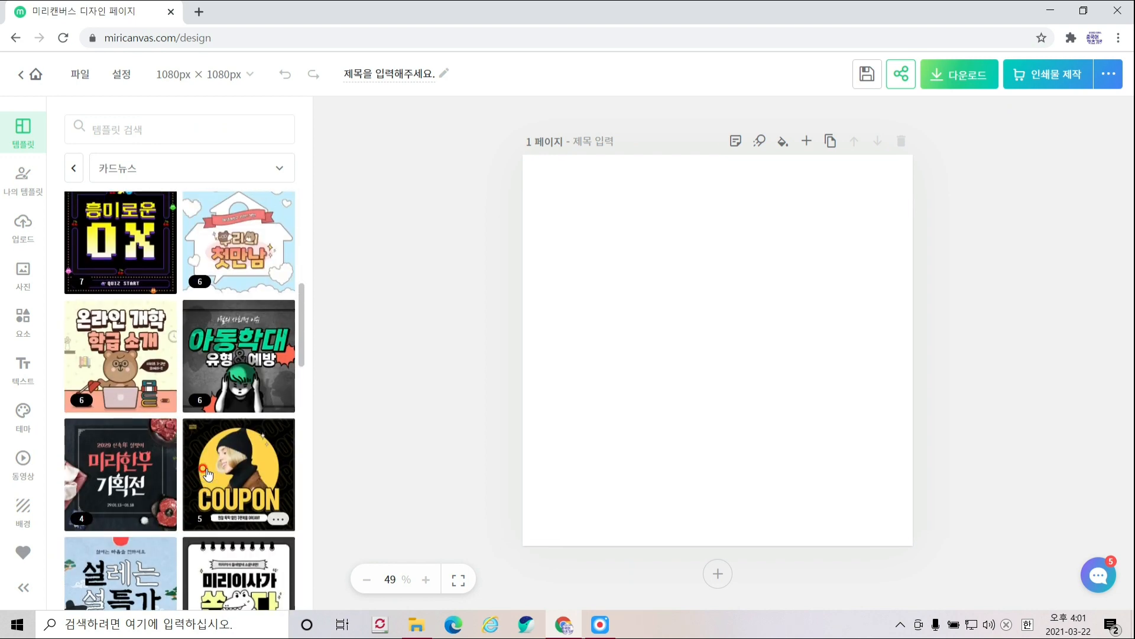
scroll(207, 473, up, 8)
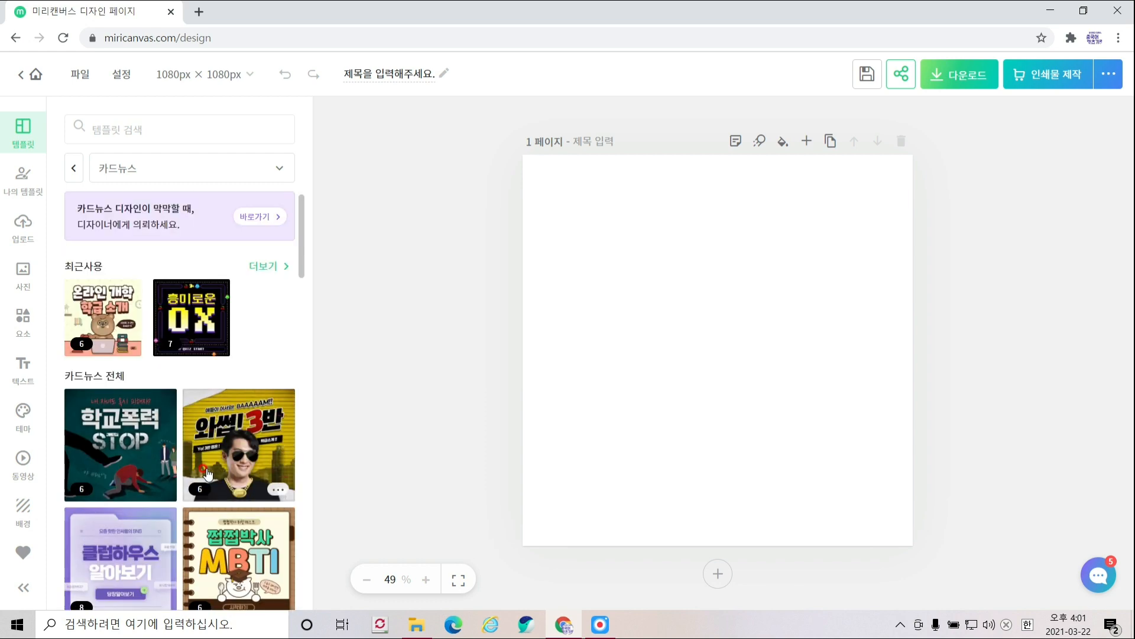
scroll(206, 471, down, 7)
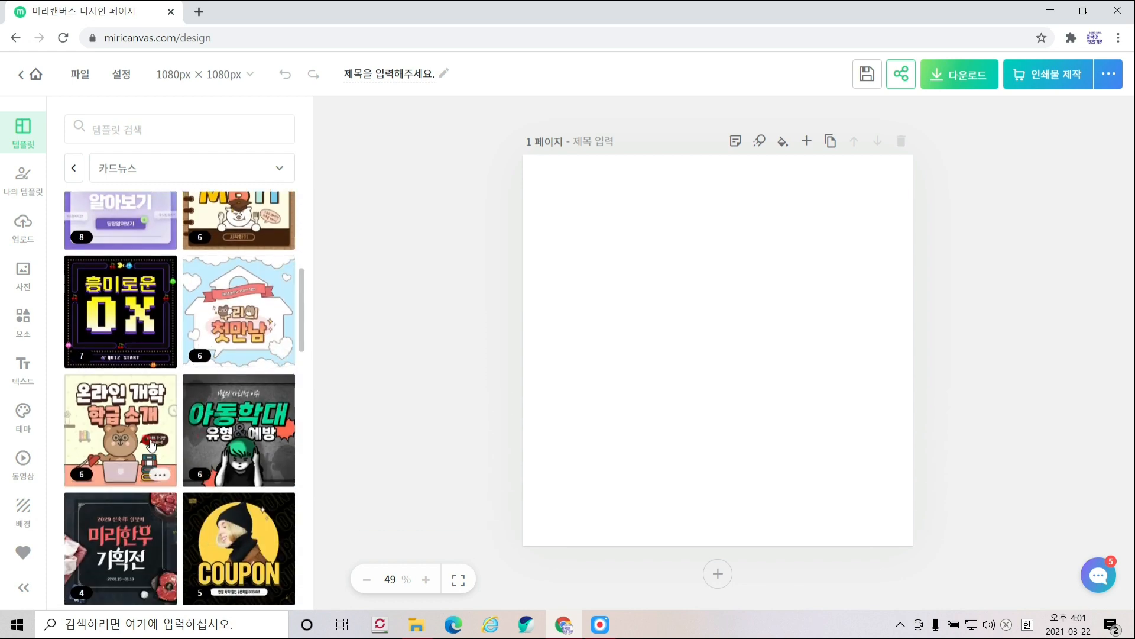
click(160, 474)
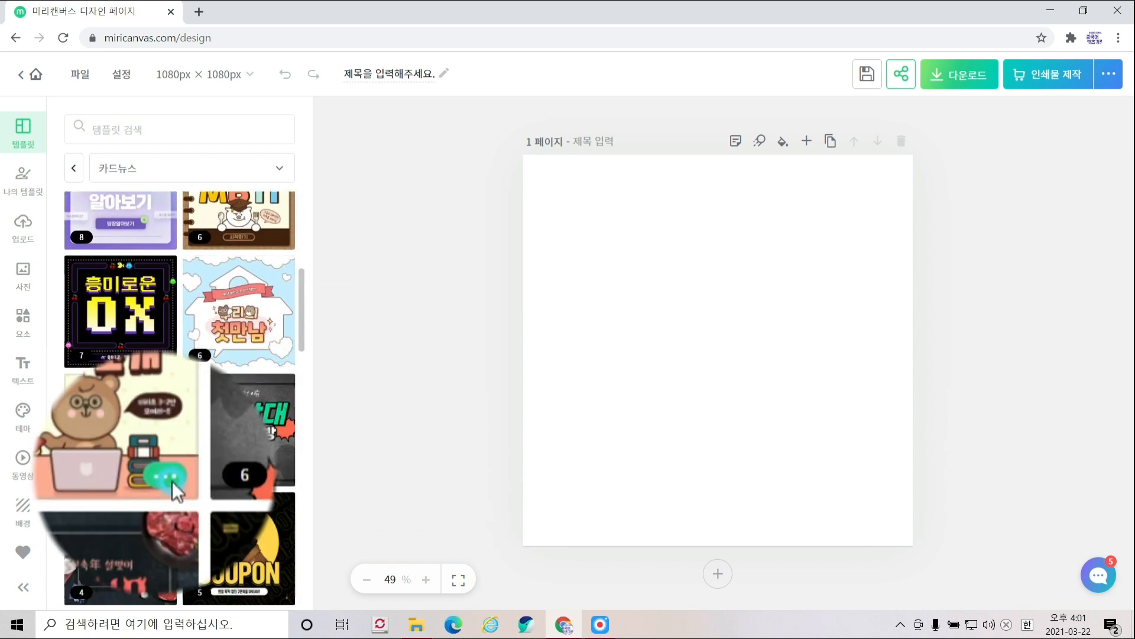
click(296, 364)
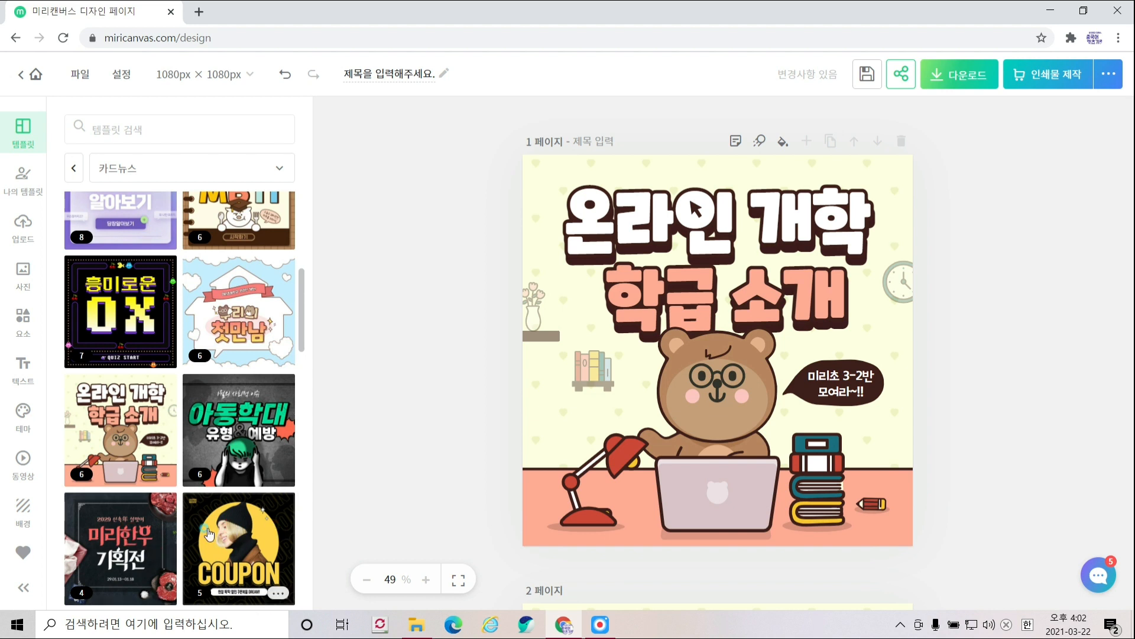
click(281, 530)
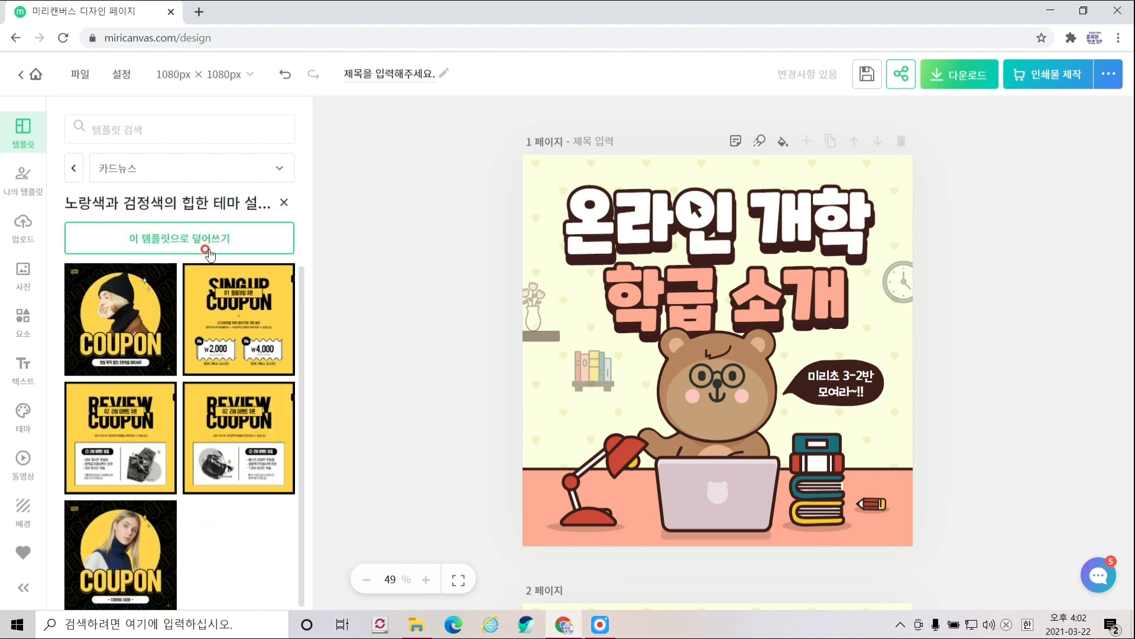
click(284, 202)
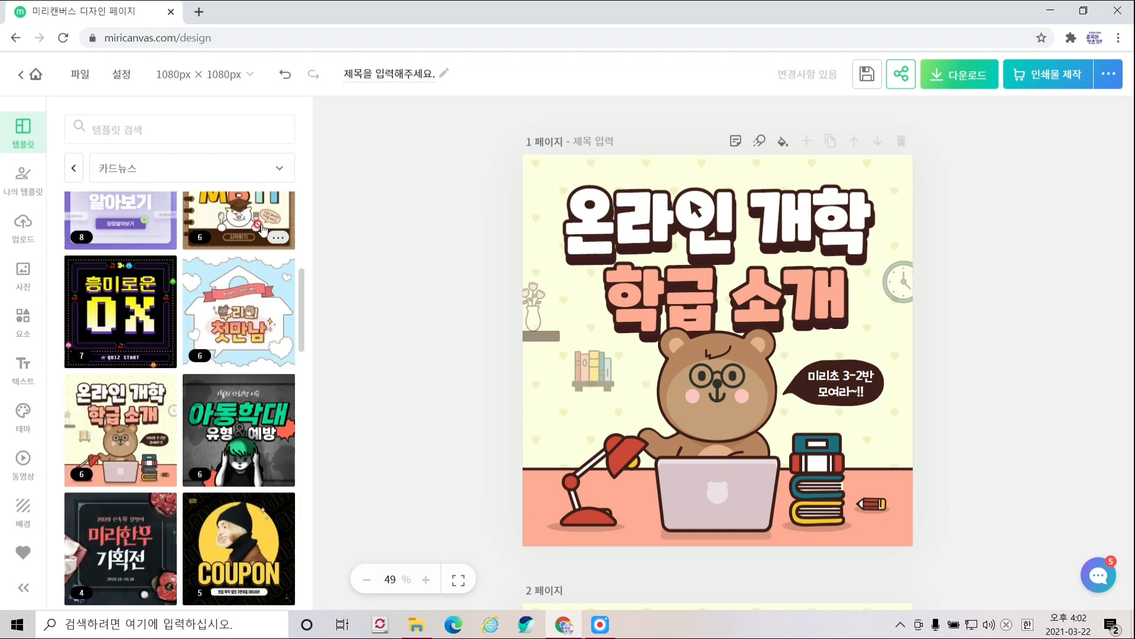
scroll(235, 348, down, 10)
scroll(235, 347, down, 7)
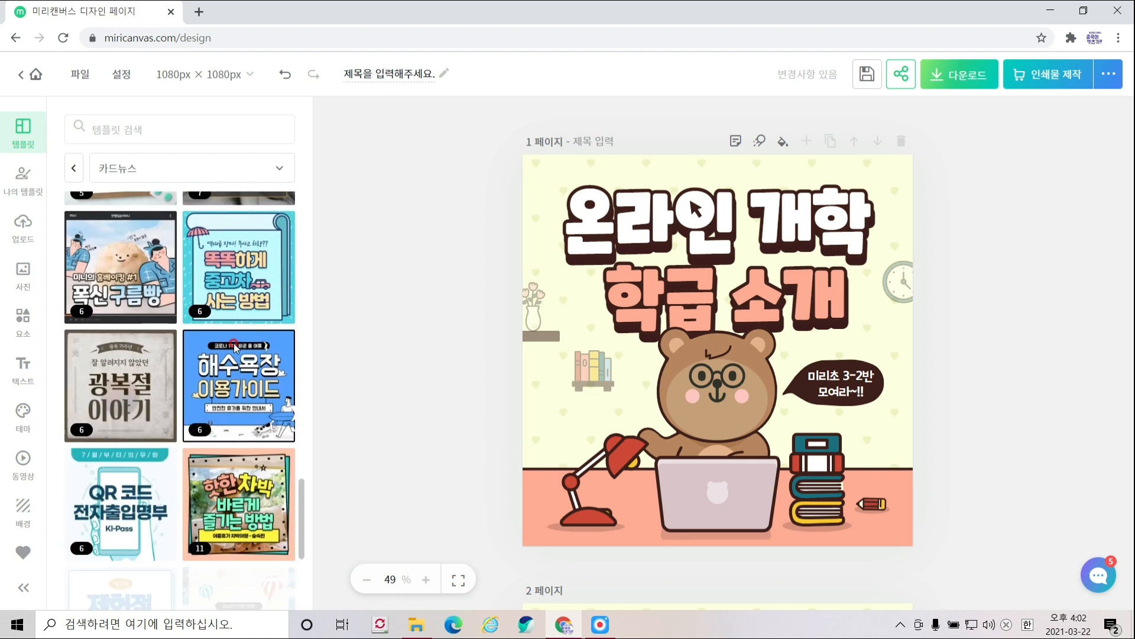
scroll(828, 471, down, 18)
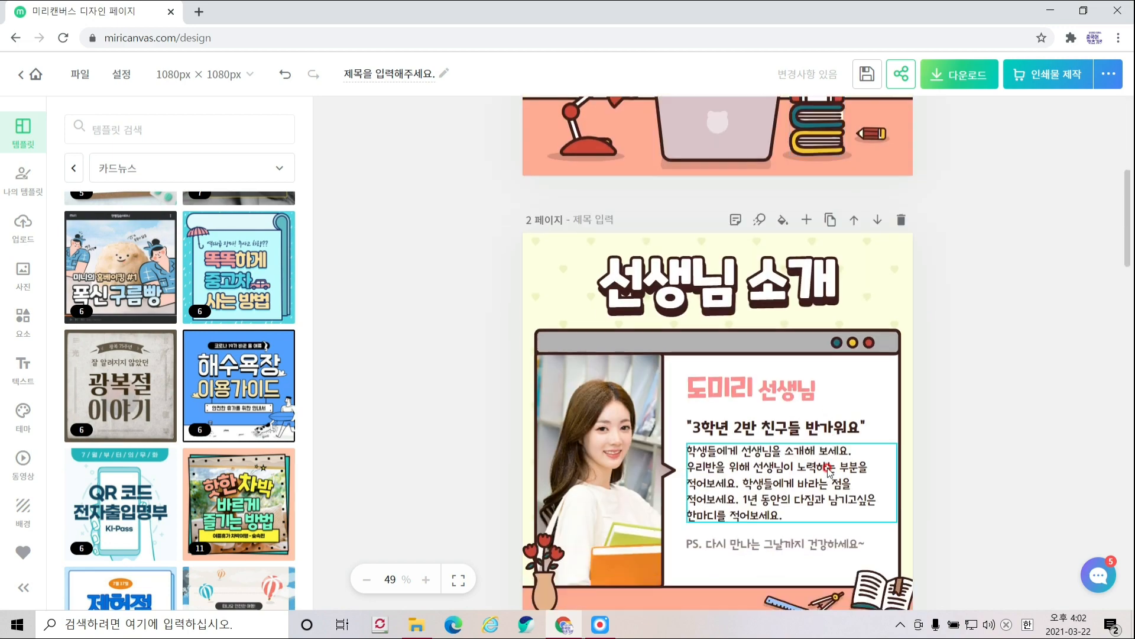
scroll(828, 472, down, 12)
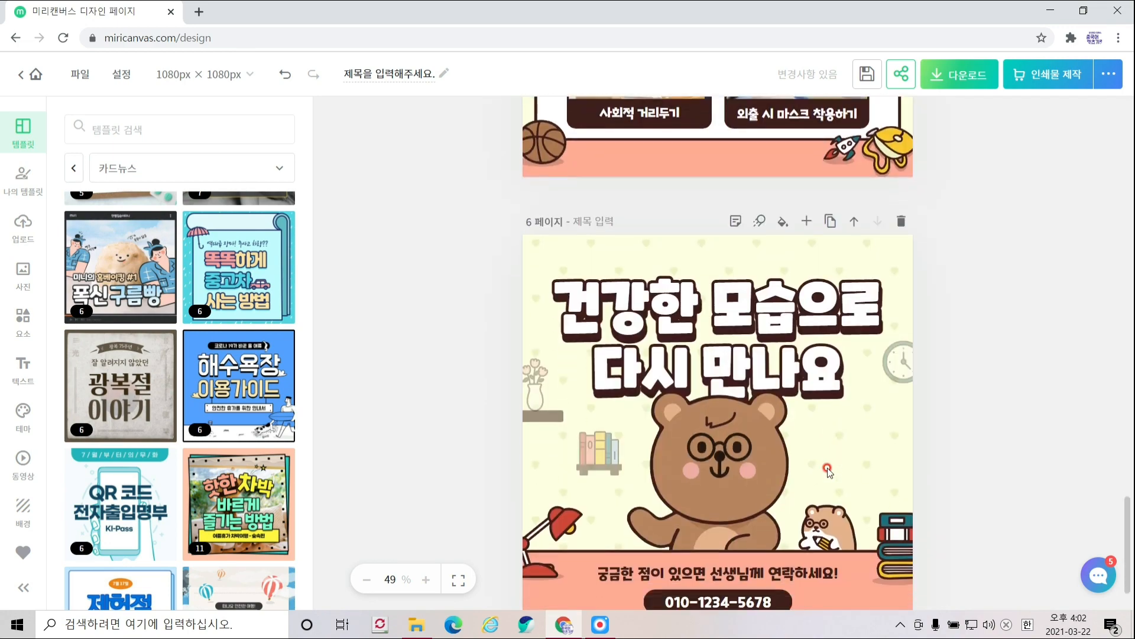
scroll(828, 471, up, 20)
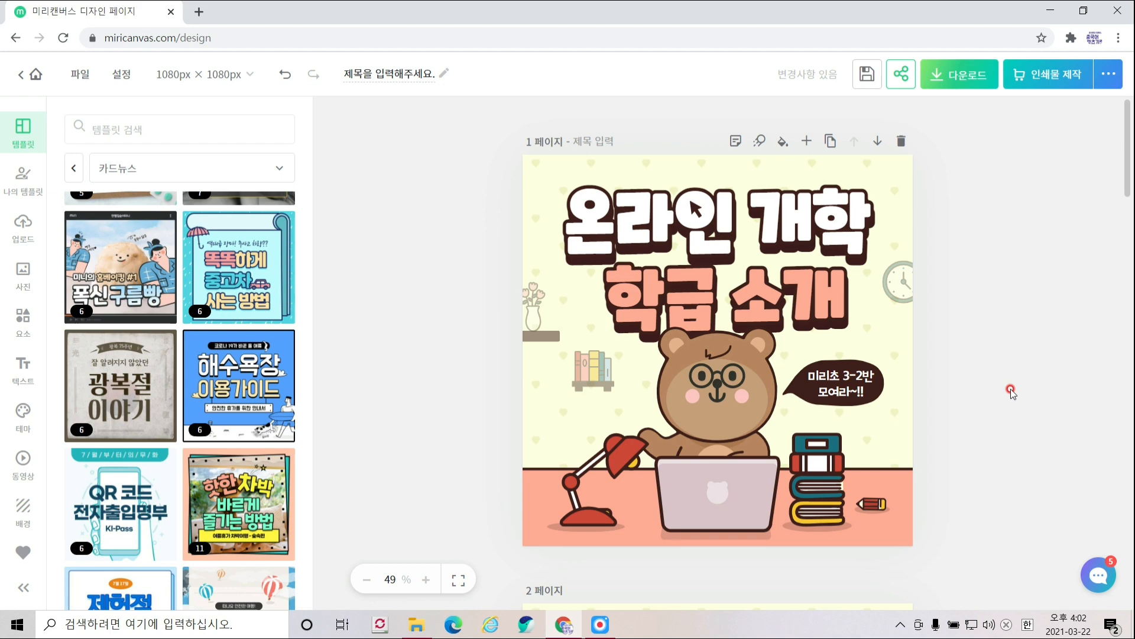
scroll(149, 291, up, 5)
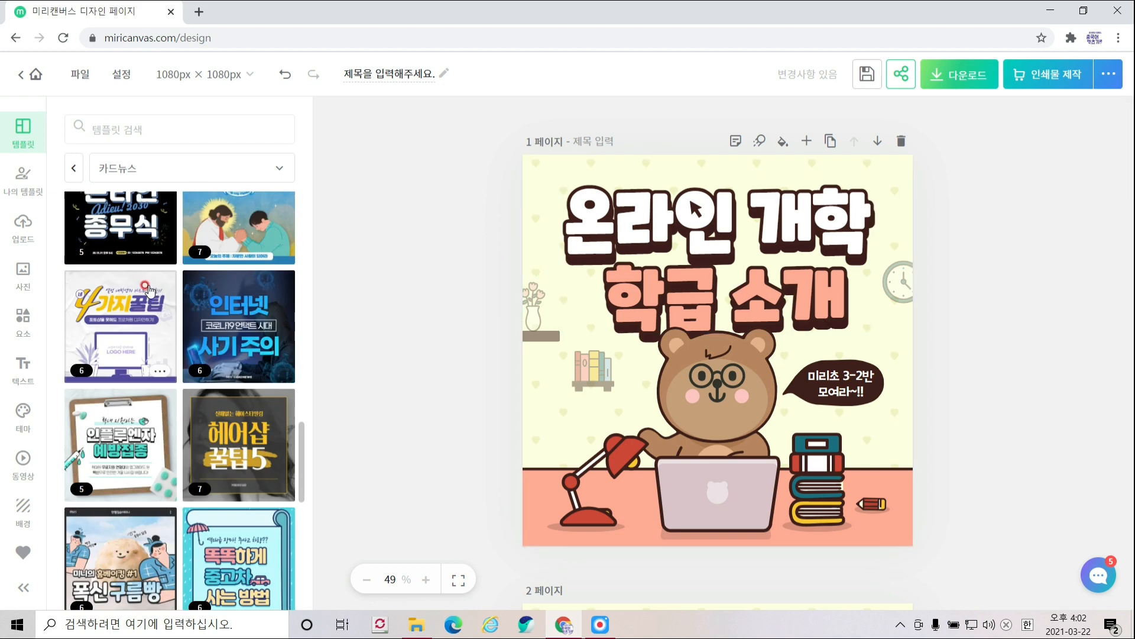
scroll(149, 291, up, 3)
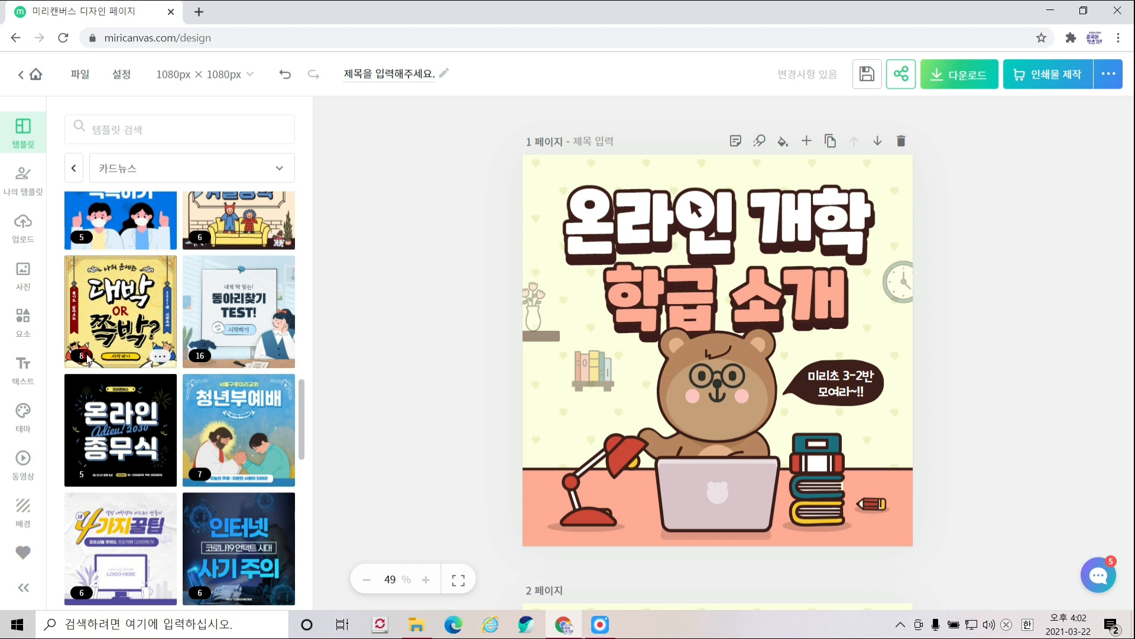
scroll(177, 414, up, 5)
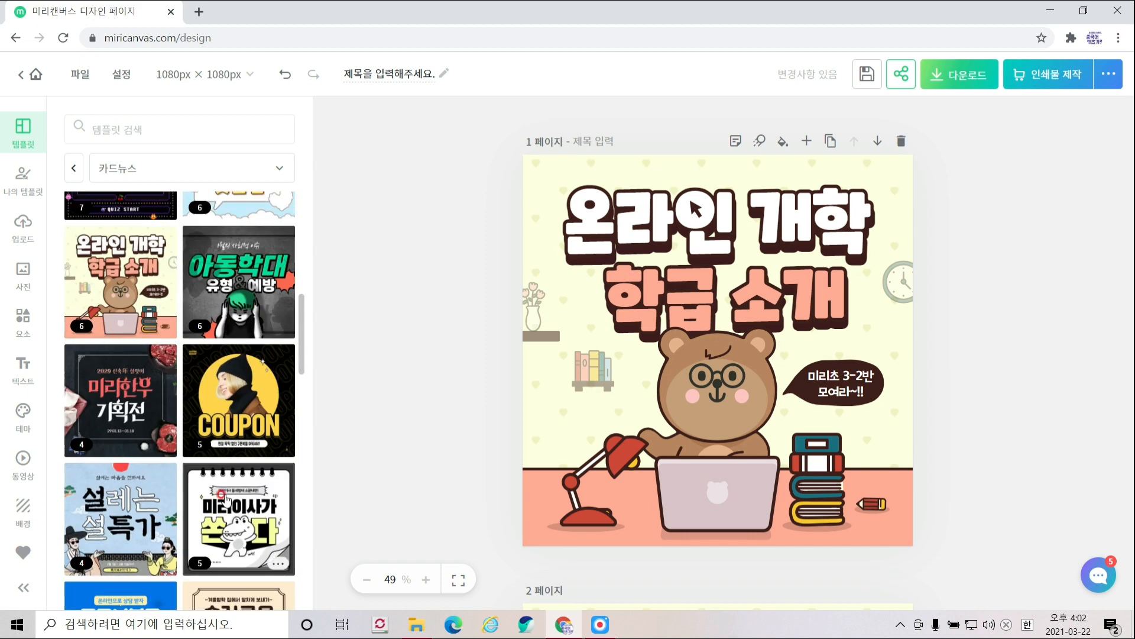
scroll(227, 499, down, 3)
scroll(219, 536, down, 2)
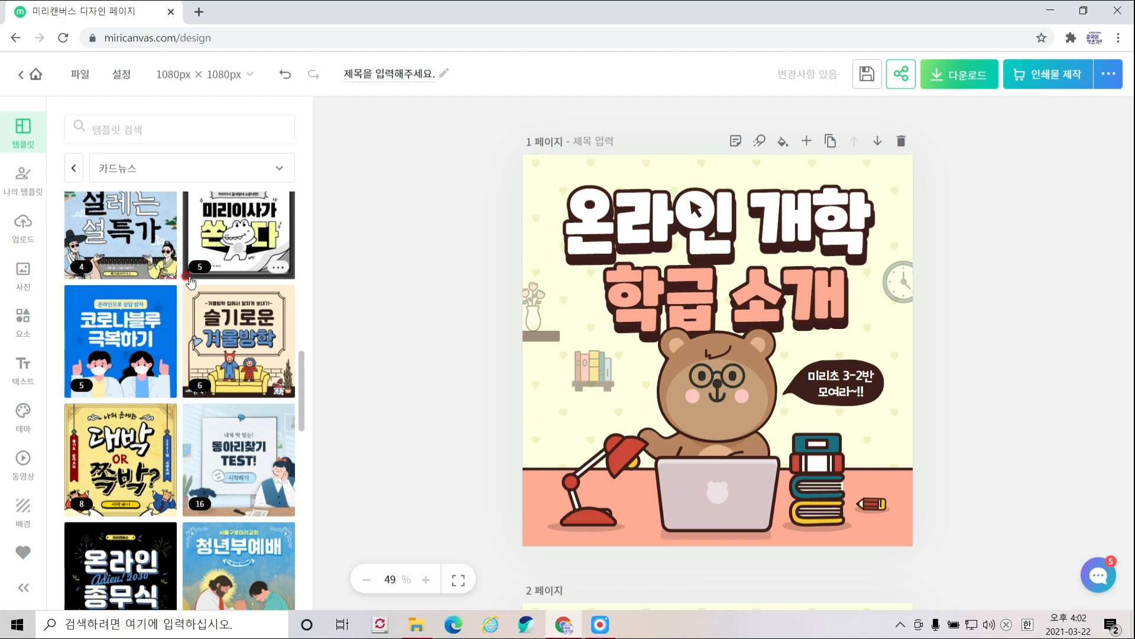
click(831, 148)
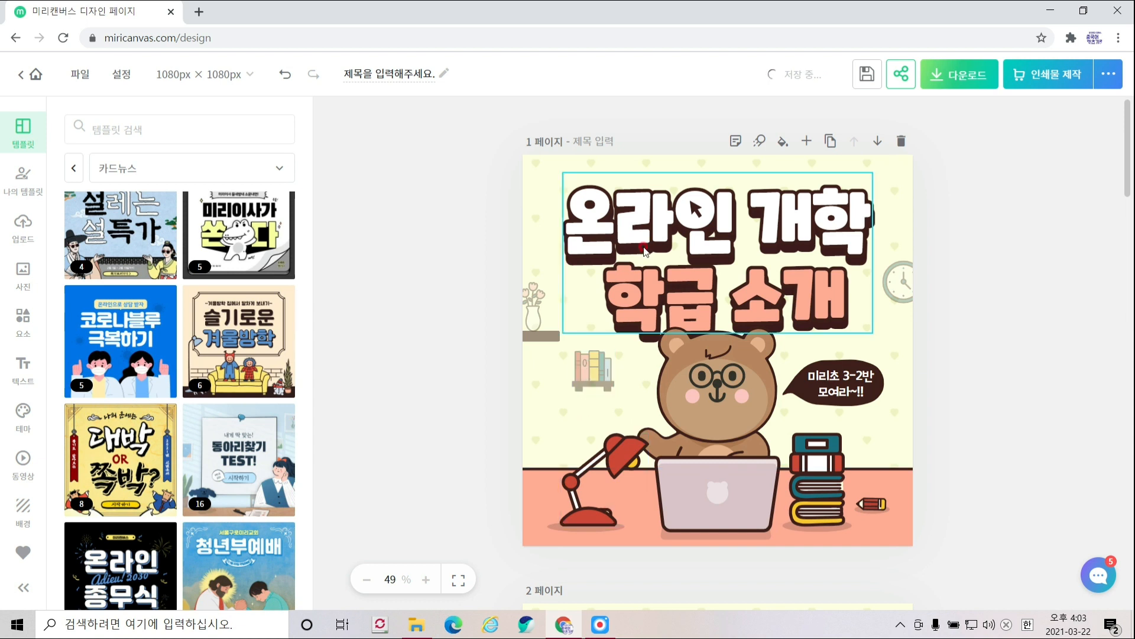
- Nudge the cover title slightly left and erase its text, leaving the title box empty
mouse_move(645, 251)
mouse_down()
mouse_move(716, 218)
mouse_move(931, 244)
mouse_move(923, 256)
mouse_move(718, 230)
mouse_move(610, 240)
mouse_up()
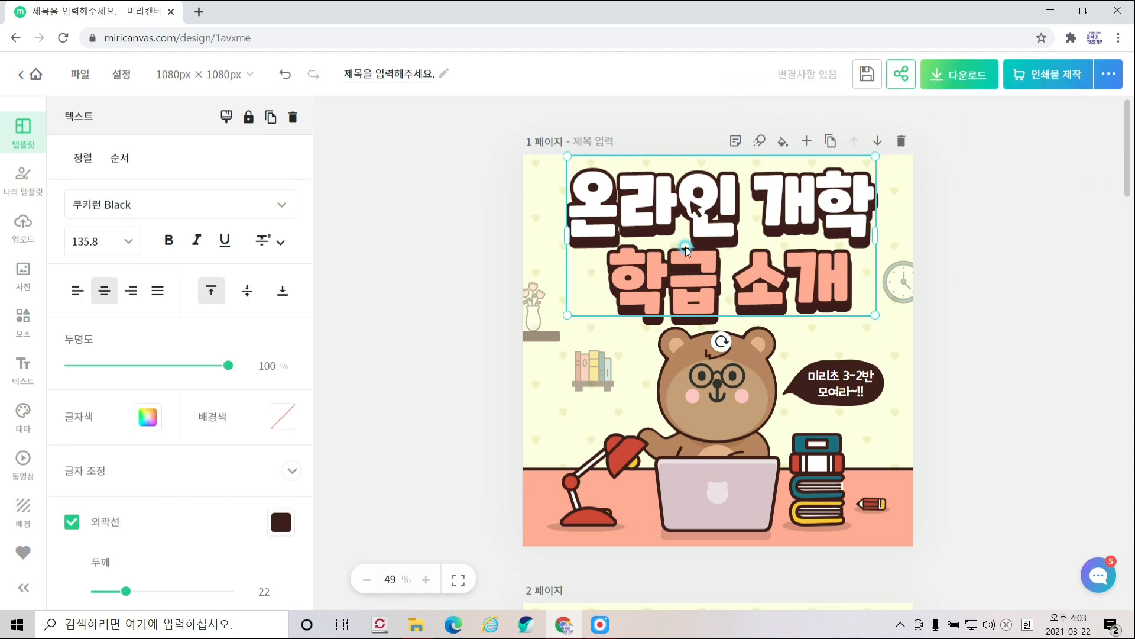
drag(686, 250, 682, 250)
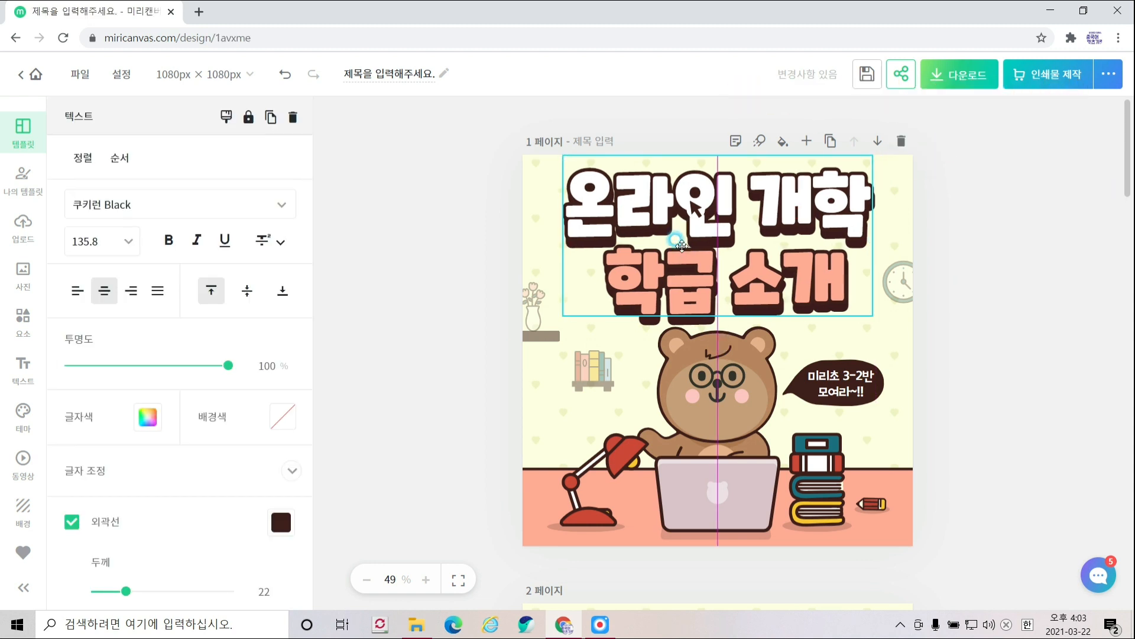
double_click(691, 278)
text(wk)
key(BackSpace)
key(BackSpace)
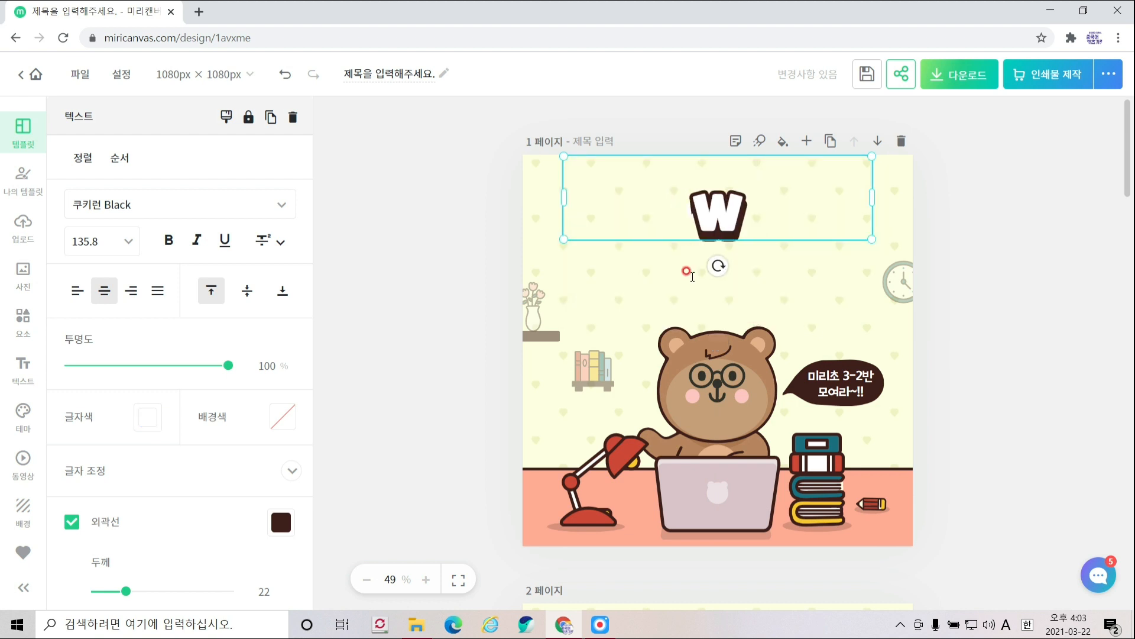
key(Hangul)
text(자기소개하기)
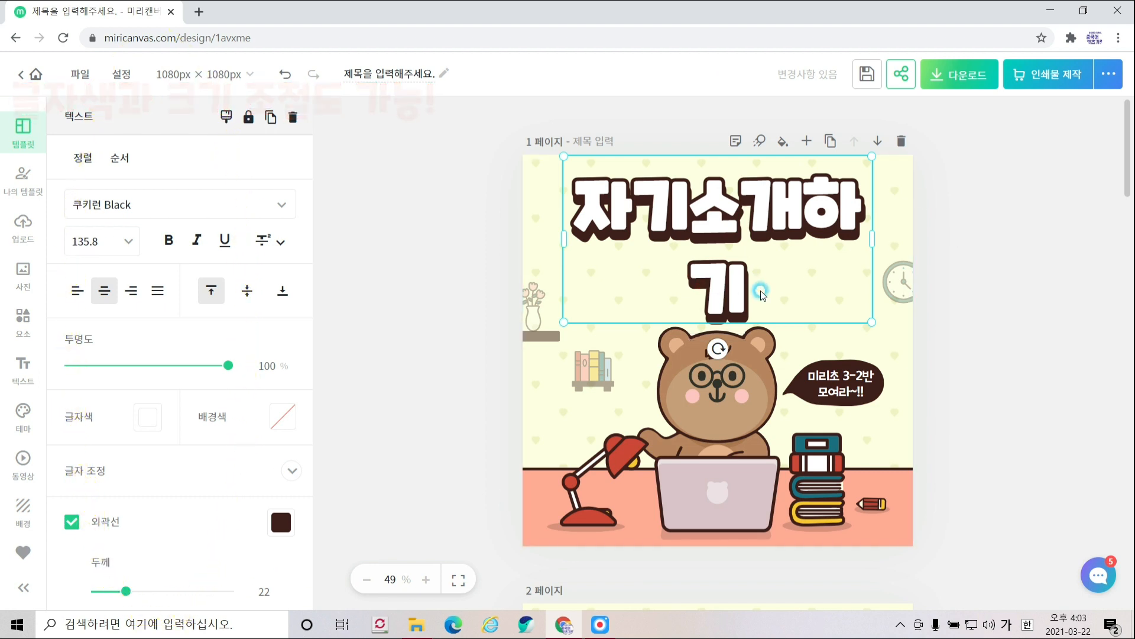
key(BackSpace)
key(BackSpace)
key(BackSpace)
key(BackSpace)
key(BackSpace)
key(BackSpace)
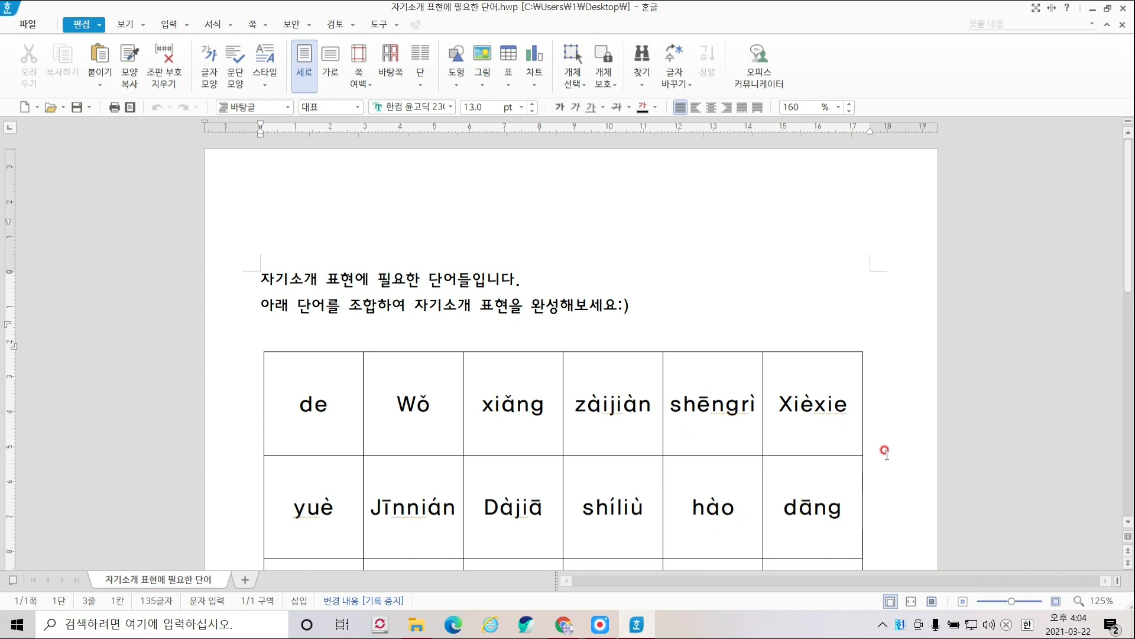
- Select the word Dàjiā in the Hangul pinyin vocabulary table
scroll(885, 452, down, 5)
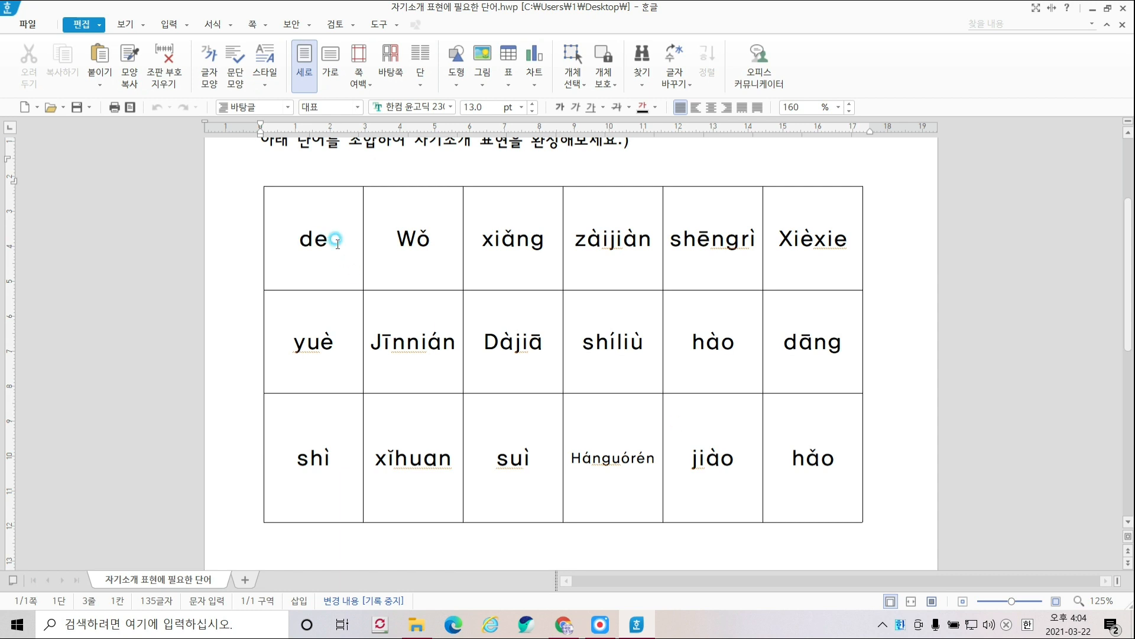
click(328, 239)
drag(395, 240, 441, 240)
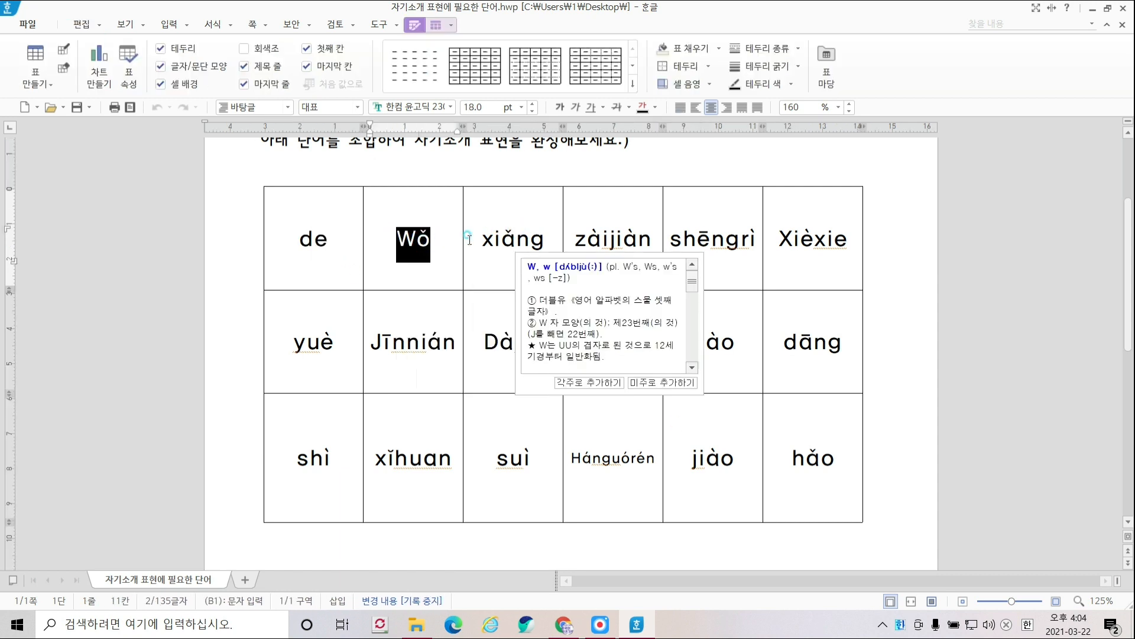
double_click(513, 237)
click(725, 235)
click(806, 225)
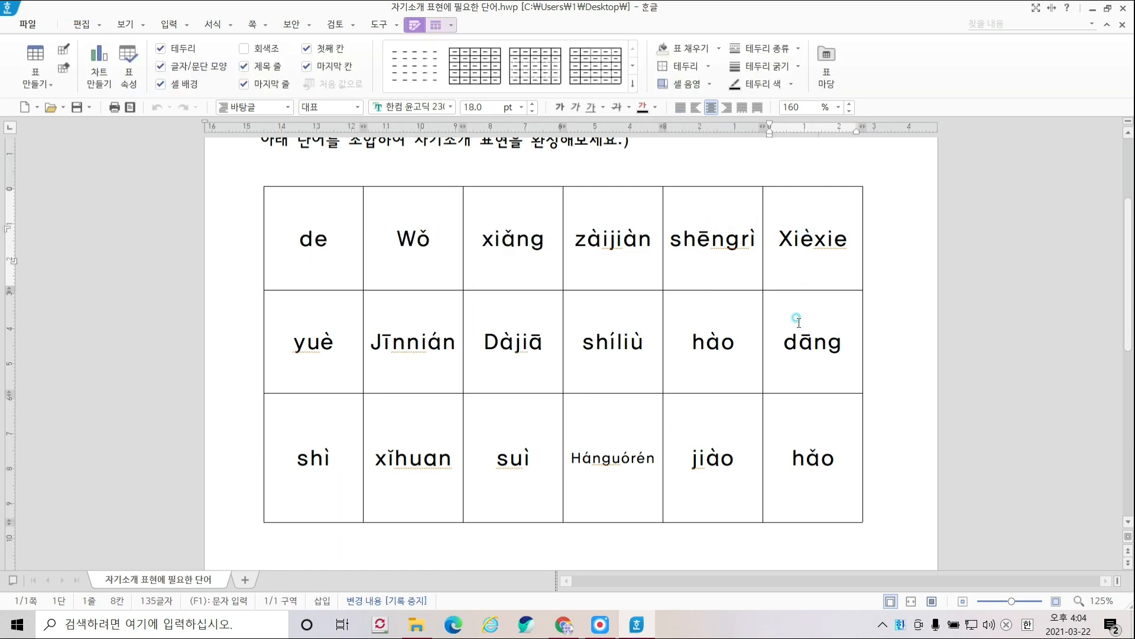
click(797, 316)
click(696, 340)
click(585, 325)
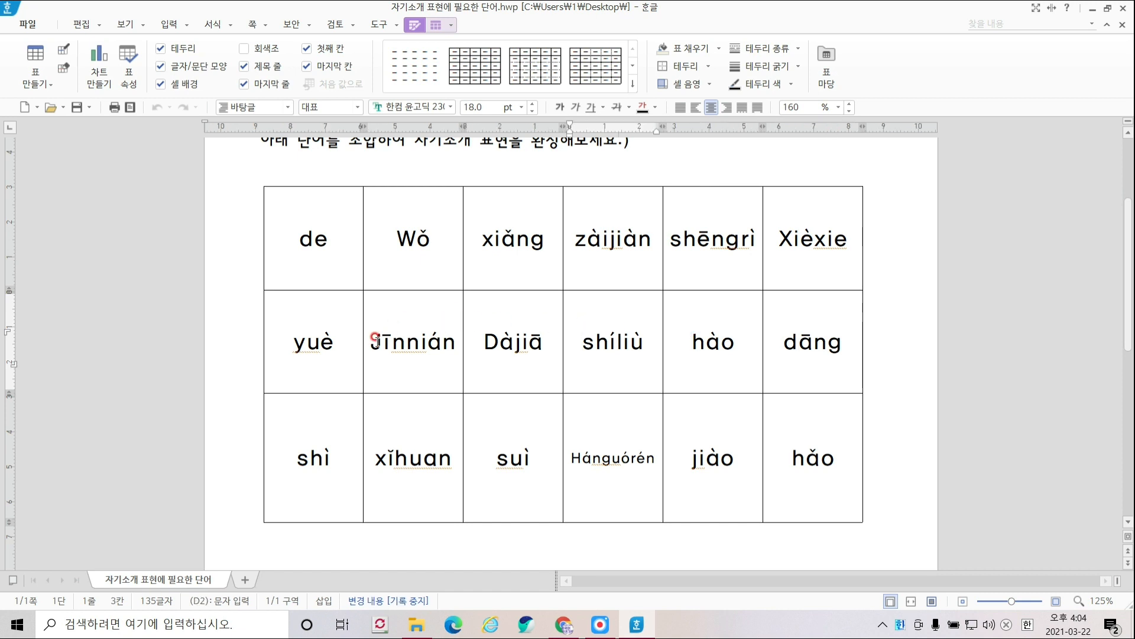
drag(482, 341, 549, 347)
key(ctrl+c)
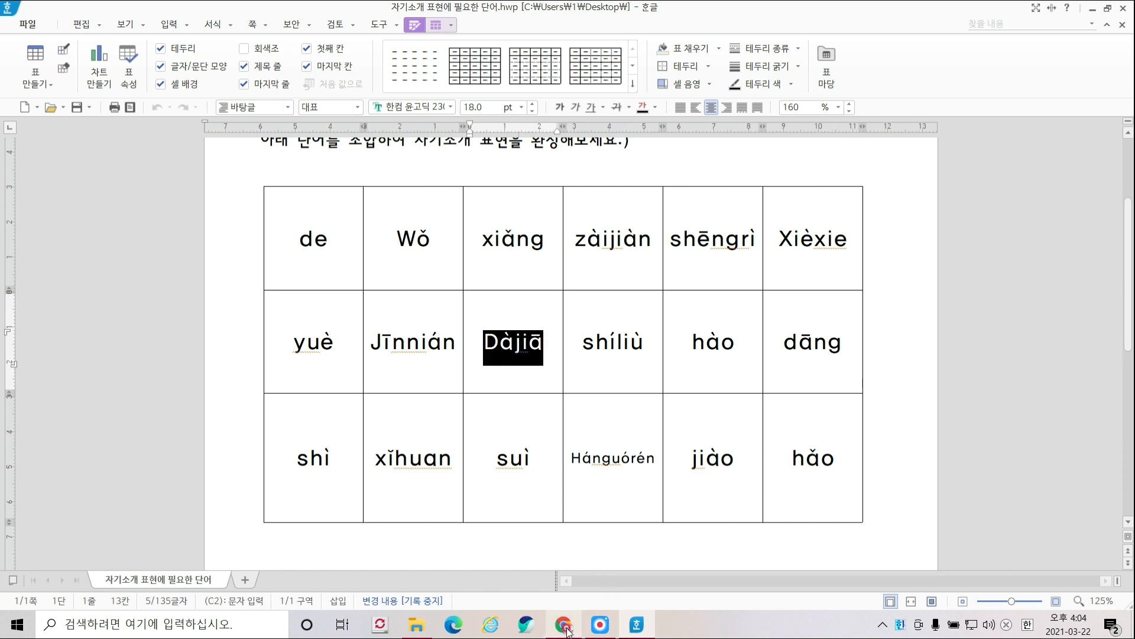
- Paste Dàjiā into the empty MiriCanvas cover title, then return to Hangul
click(566, 631)
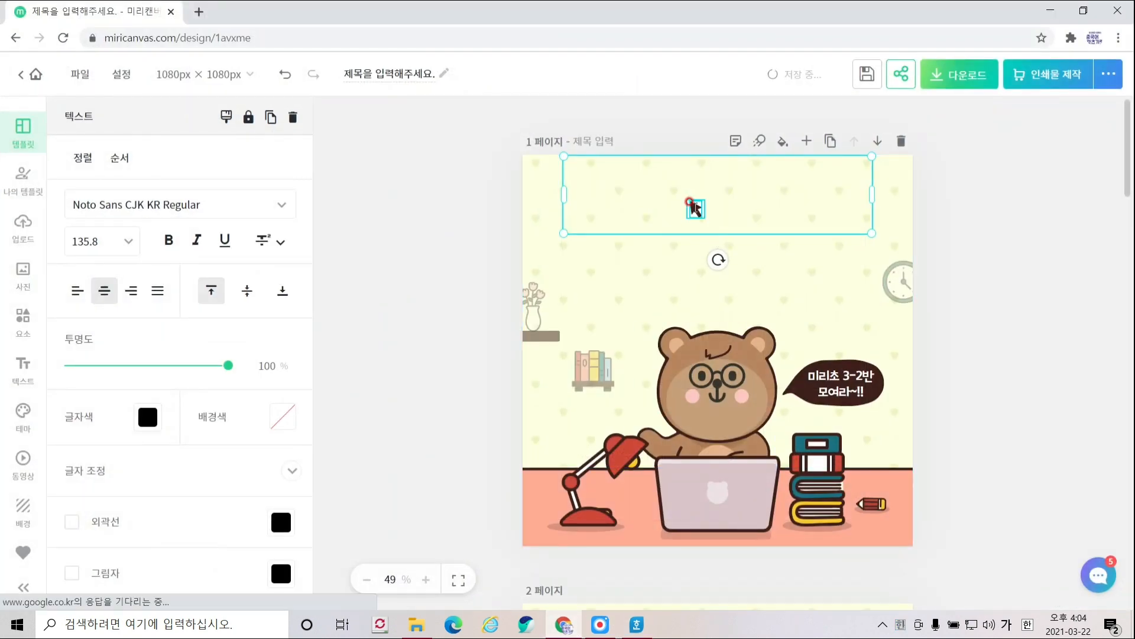
key(ctrl+v)
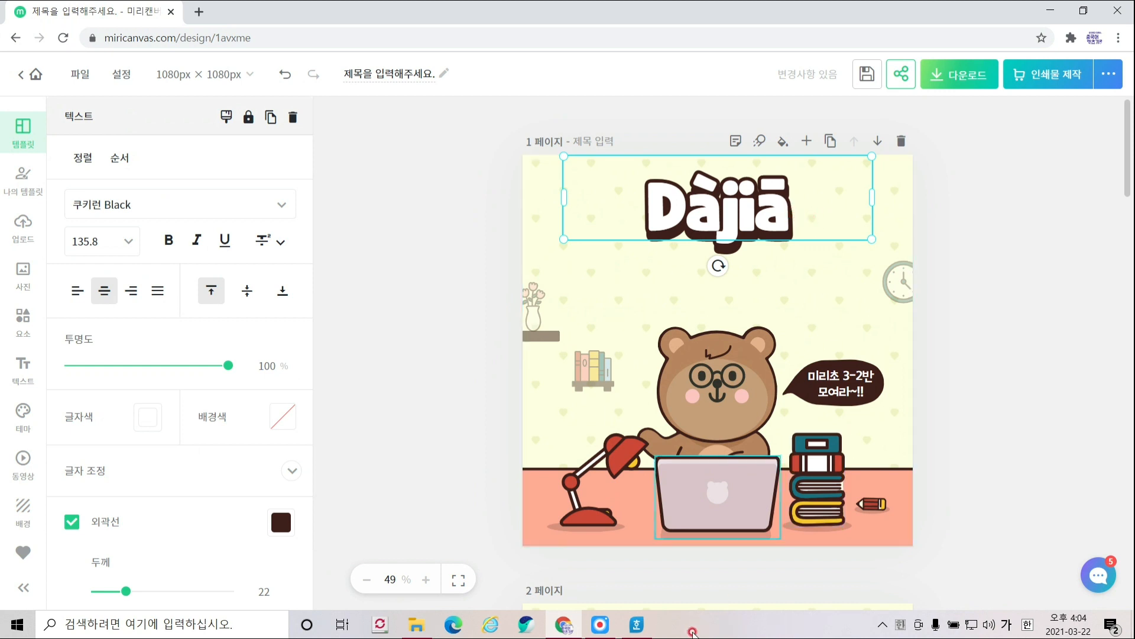
click(636, 628)
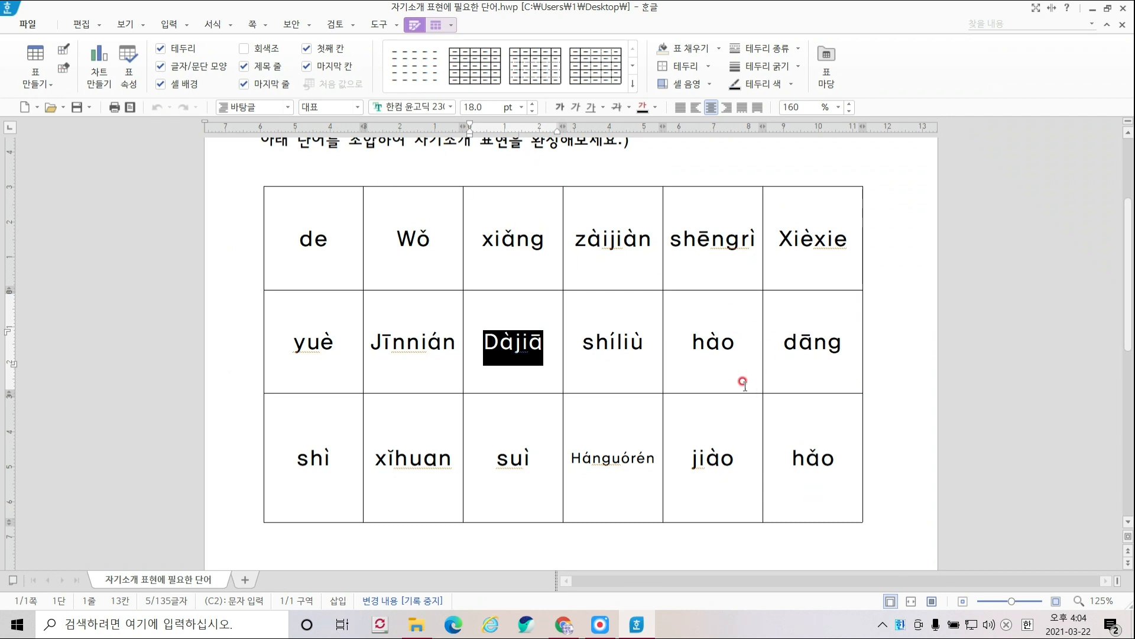
- Select hǎo in the table's bottom-right cell and switch back to MiriCanvas
drag(721, 345, 707, 344)
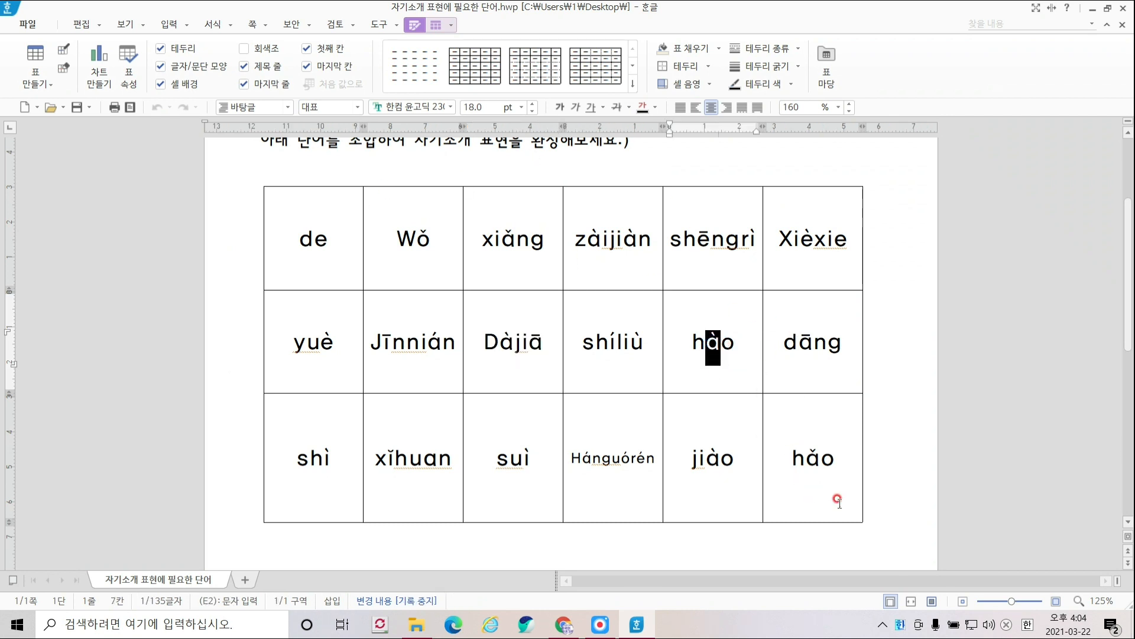
drag(821, 465, 835, 465)
key(ctrl+c)
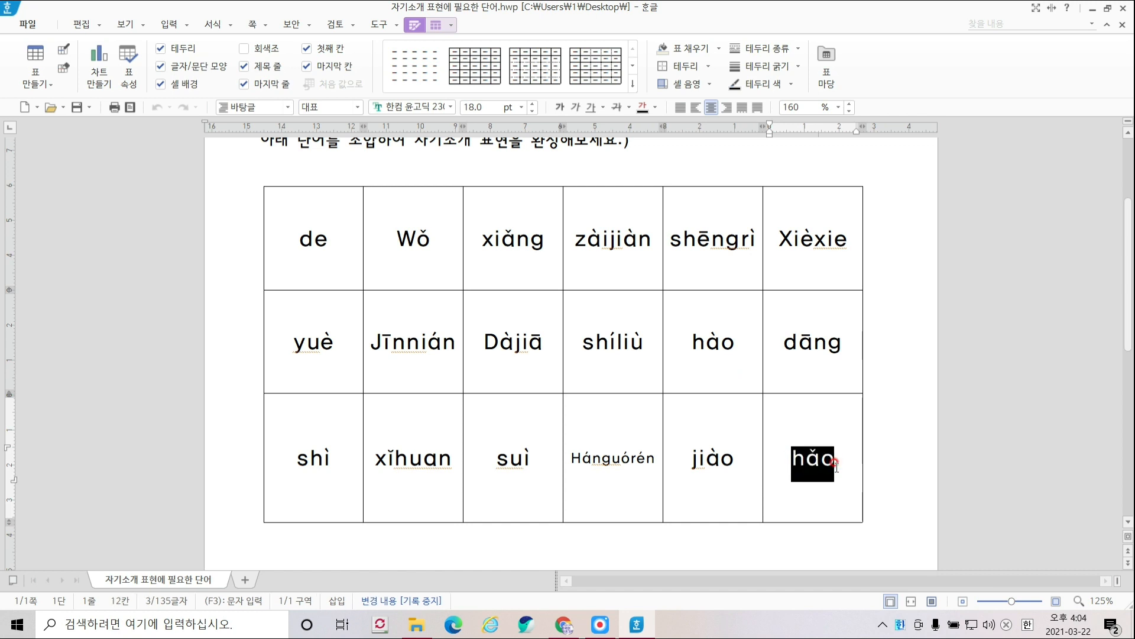
click(599, 629)
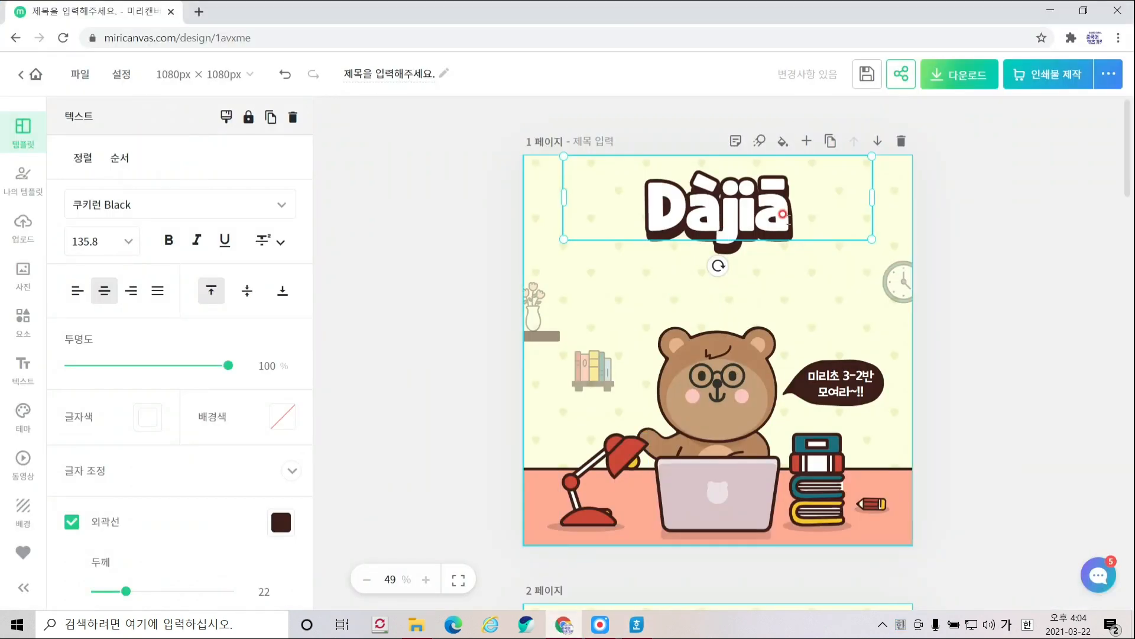
- Append hǎo so the title reads 'Dàjiā hǎo' and move it slightly lower
key(ctrl+v)
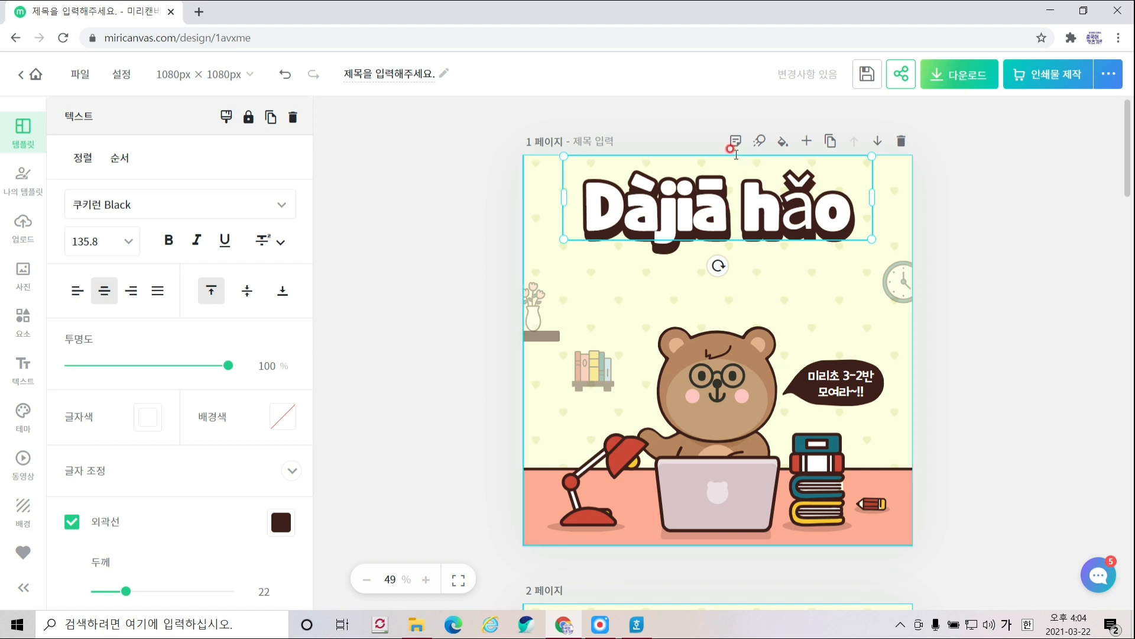
click(539, 244)
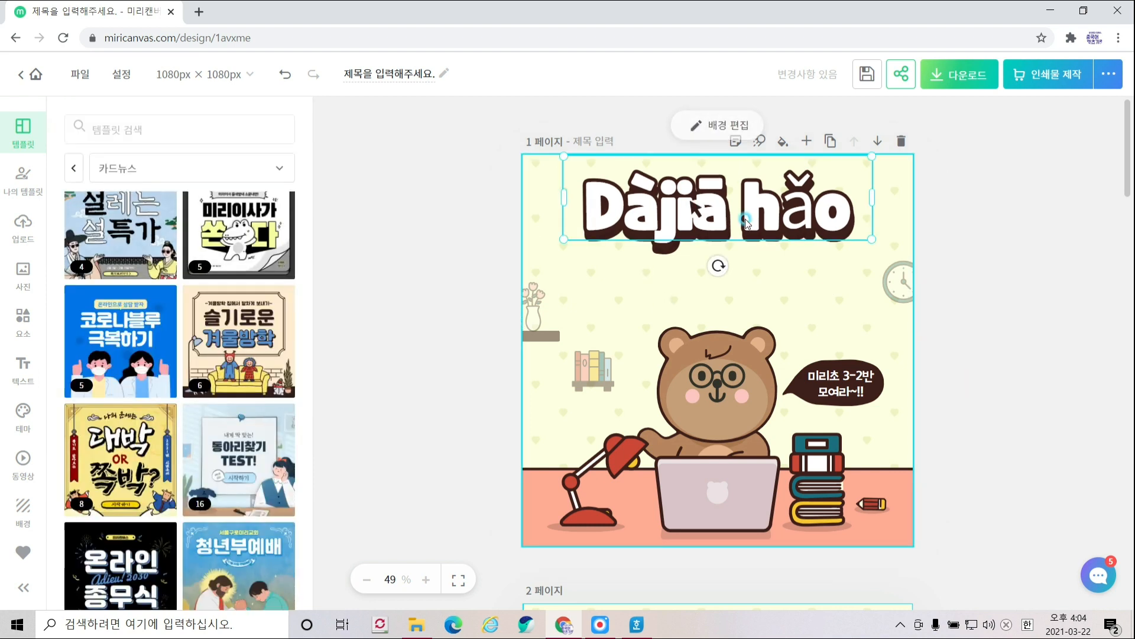
drag(745, 219, 748, 246)
- Change the title font from 쿠키런 Black to 페이북 Bold
click(274, 206)
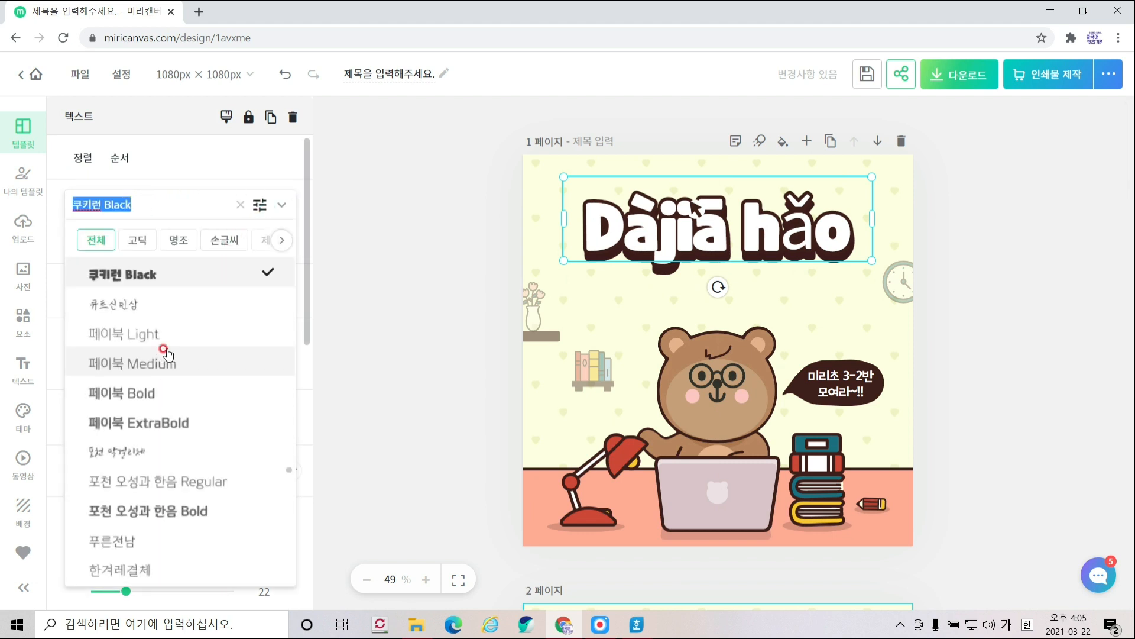
click(164, 335)
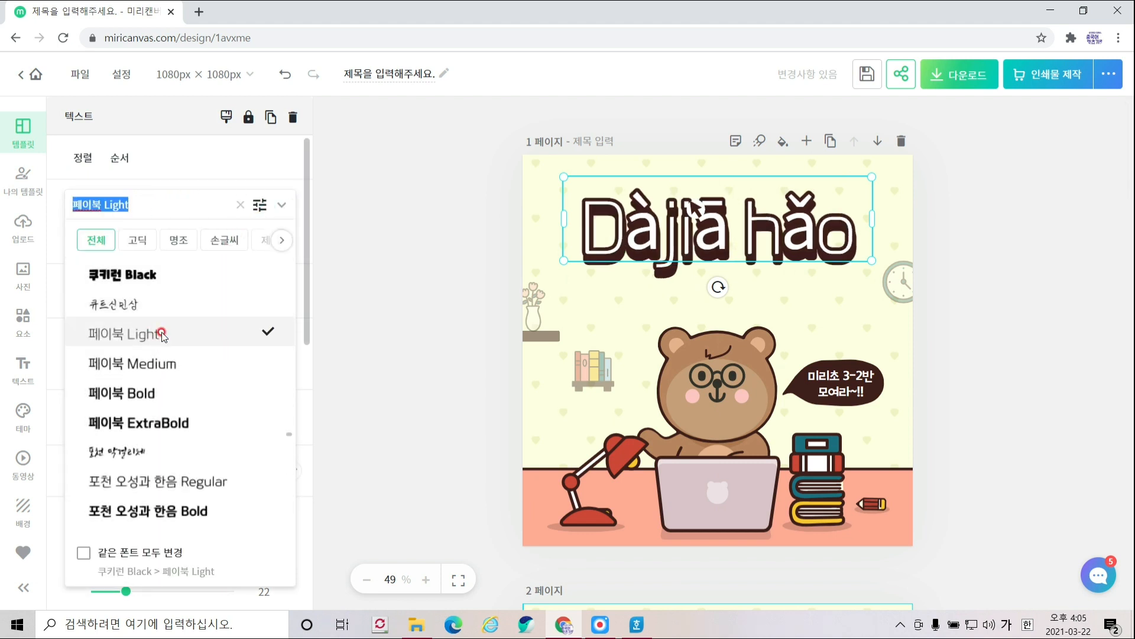
click(161, 393)
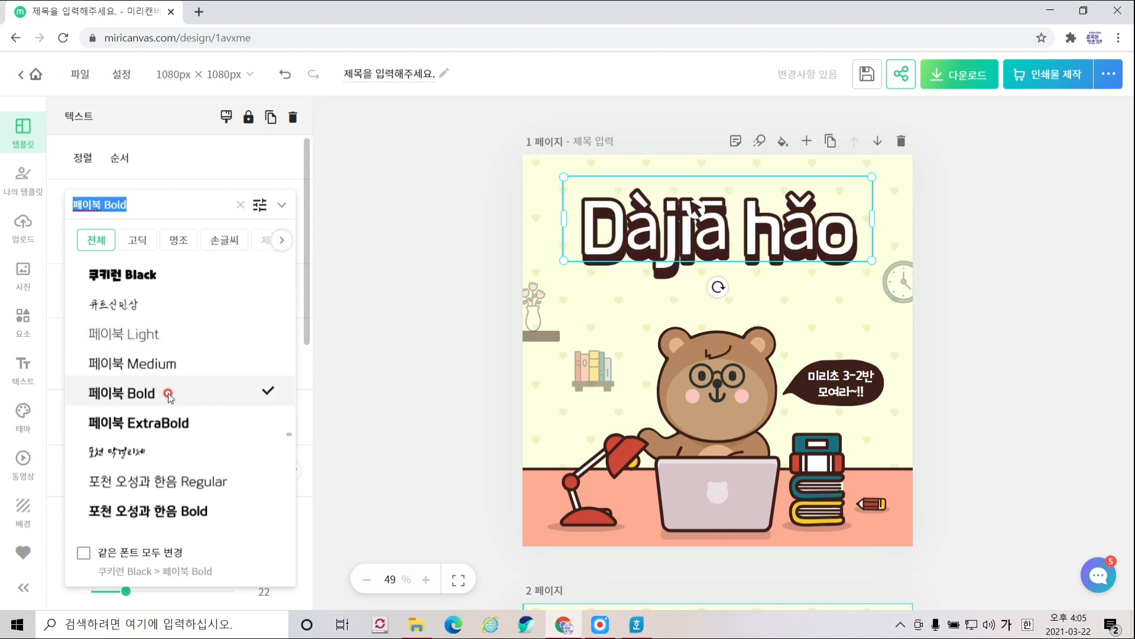
click(786, 299)
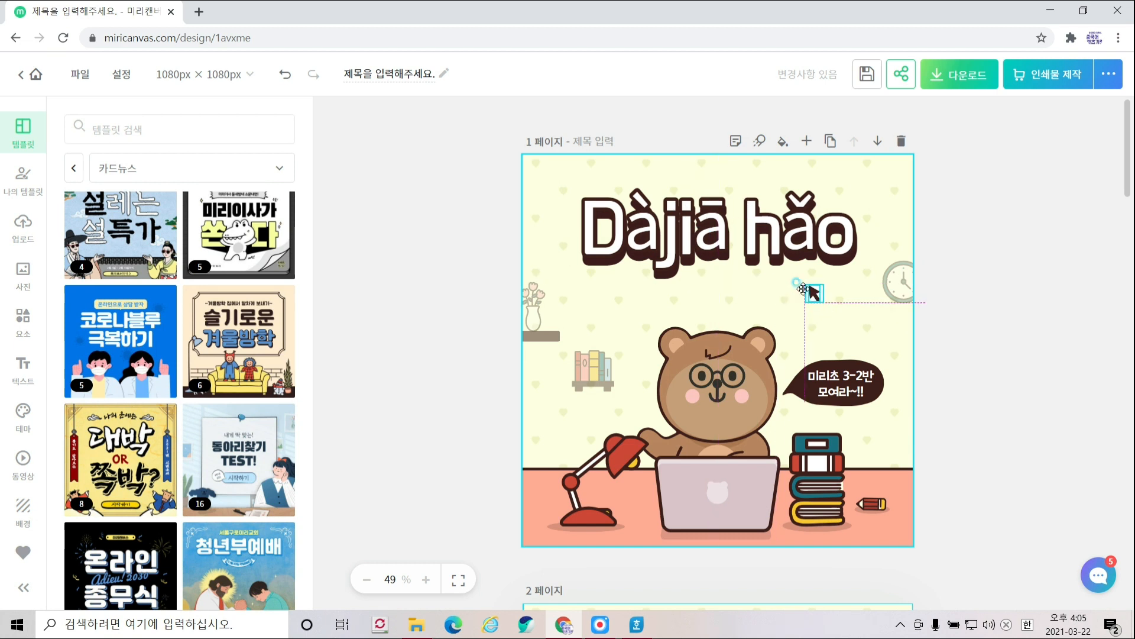
click(813, 291)
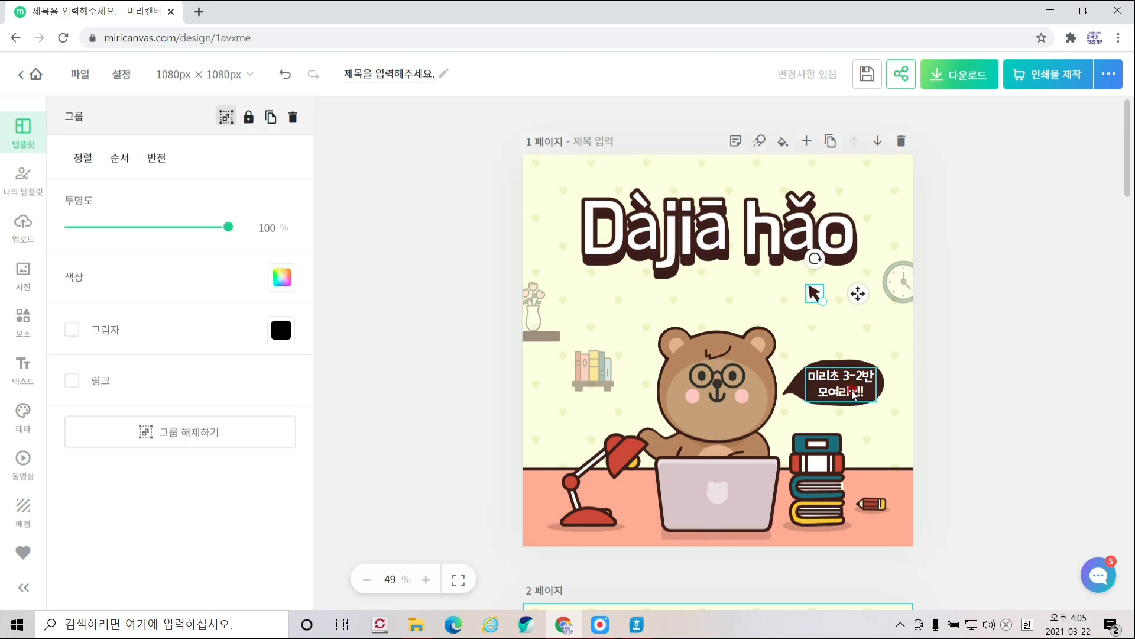
- Delete the text inside the bear's dark speech bubble, leaving it empty
double_click(853, 393)
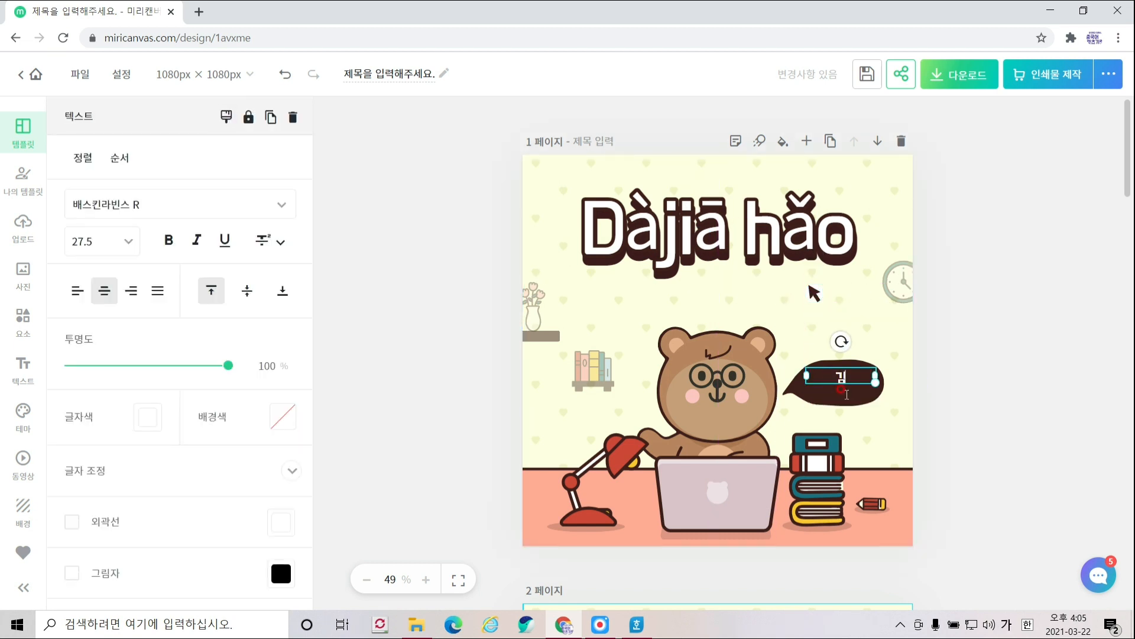
click(858, 378)
click(861, 378)
key(Delete)
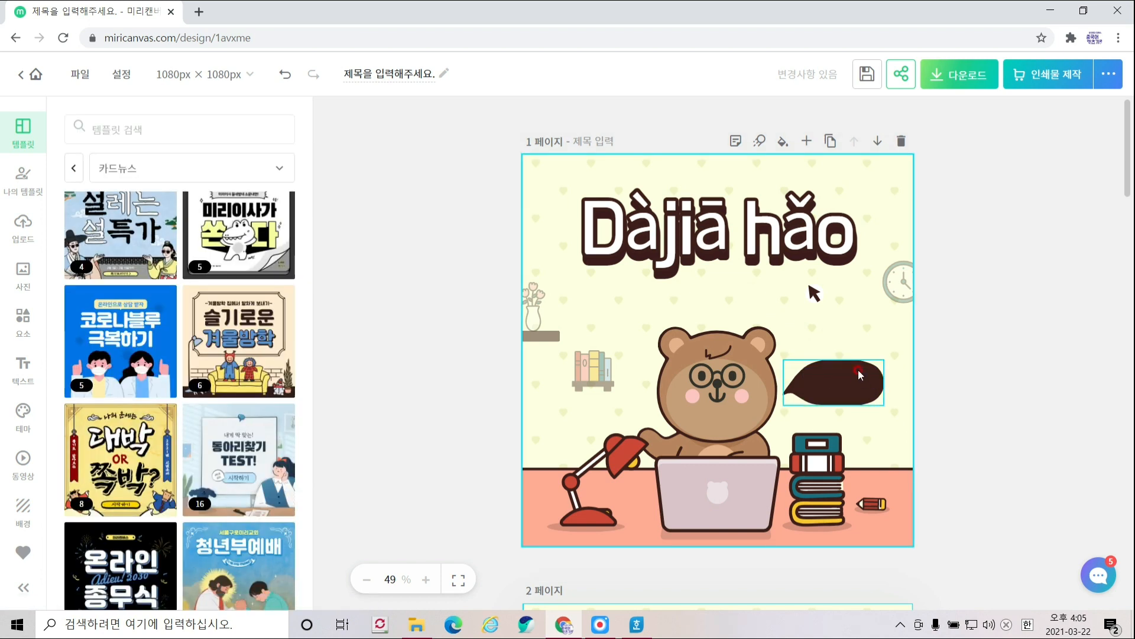
click(872, 447)
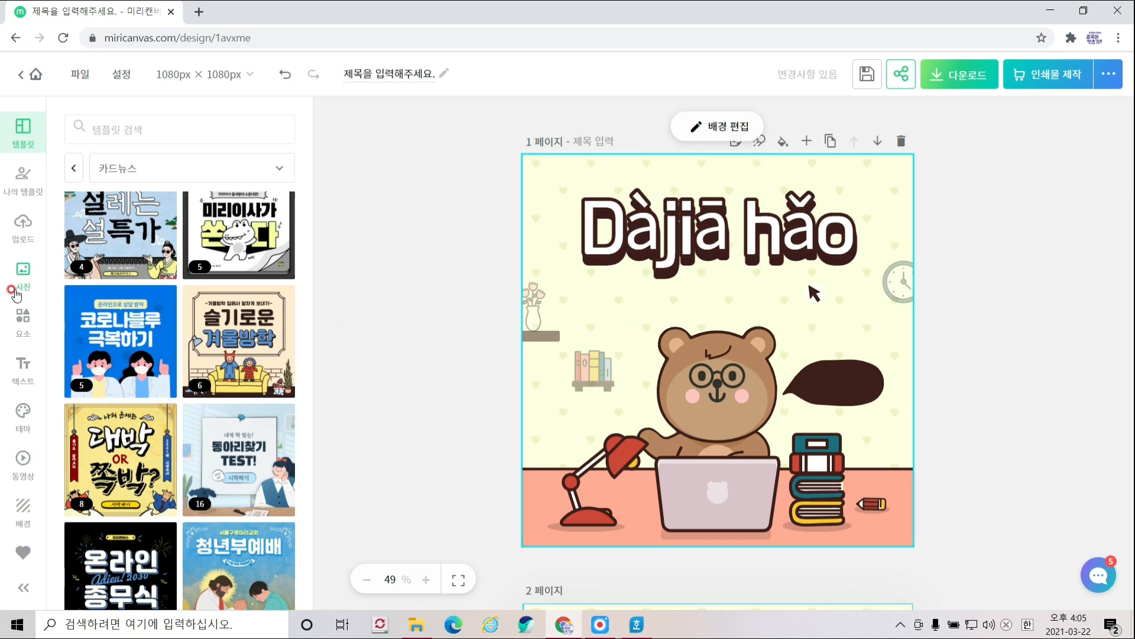
- Search elements for 중국어 and add the boy in red clothes to the cover
click(23, 319)
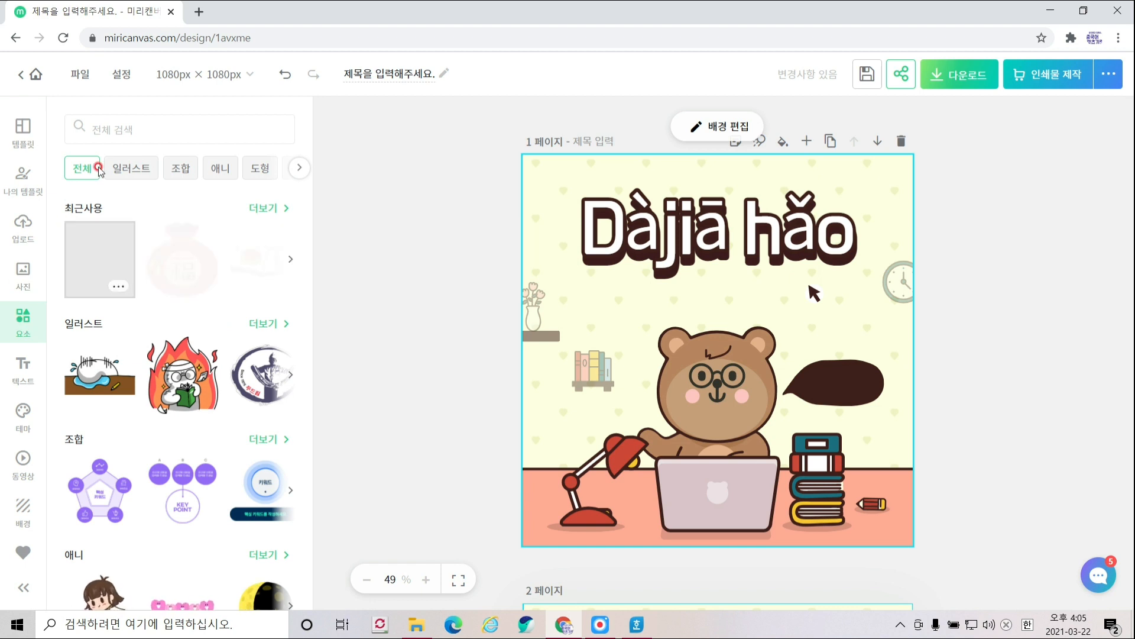
click(136, 127)
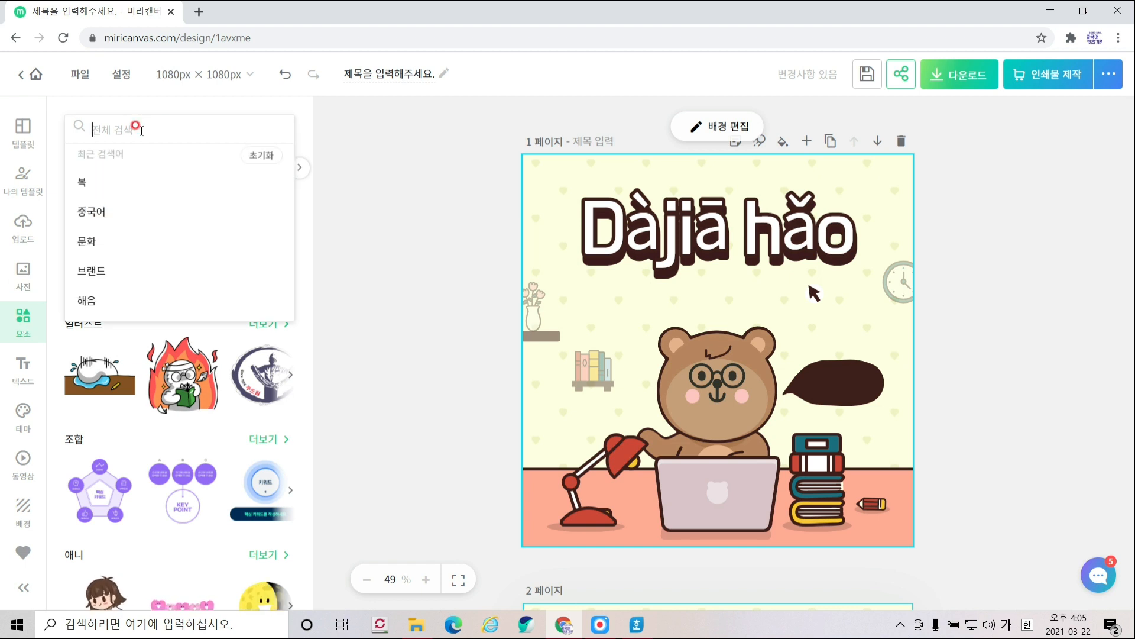
click(140, 211)
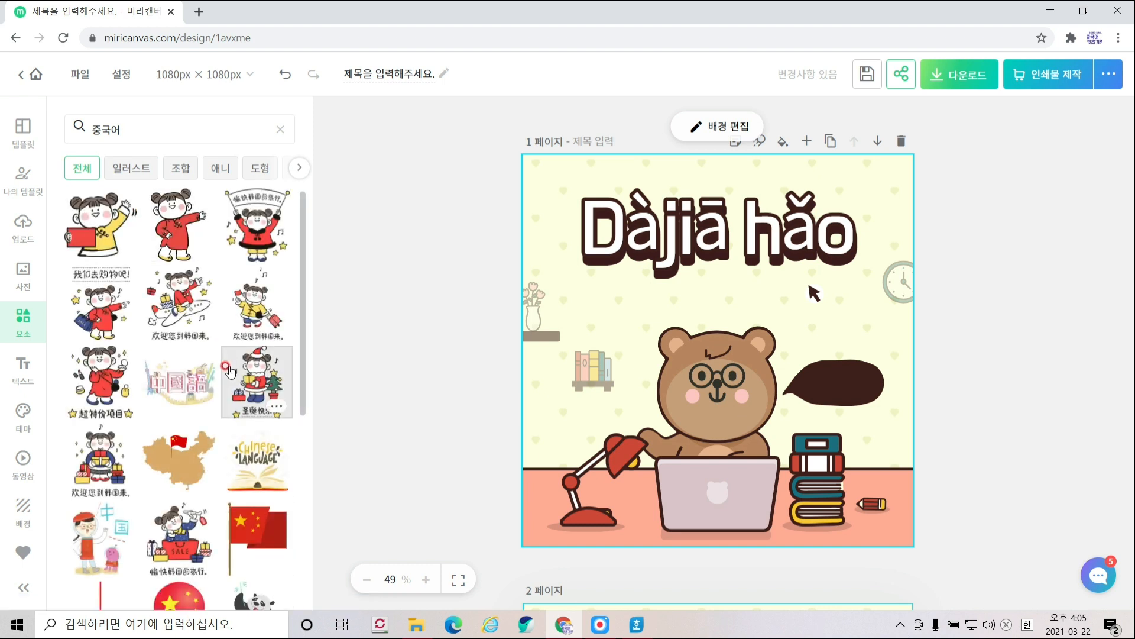
scroll(227, 372, down, 4)
scroll(228, 372, down, 10)
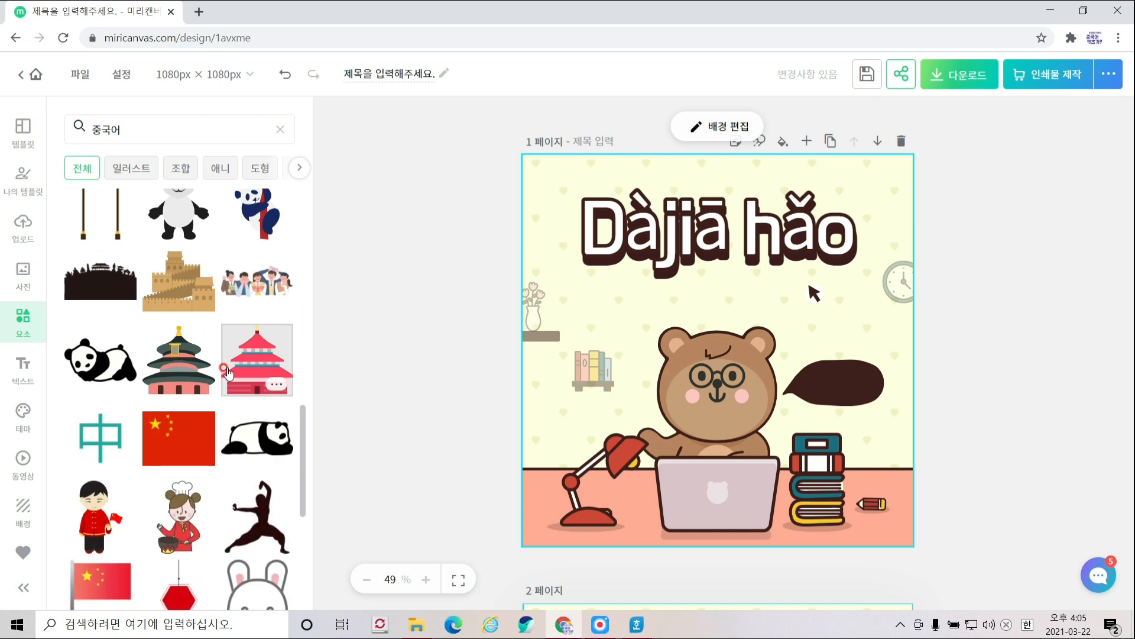
click(117, 510)
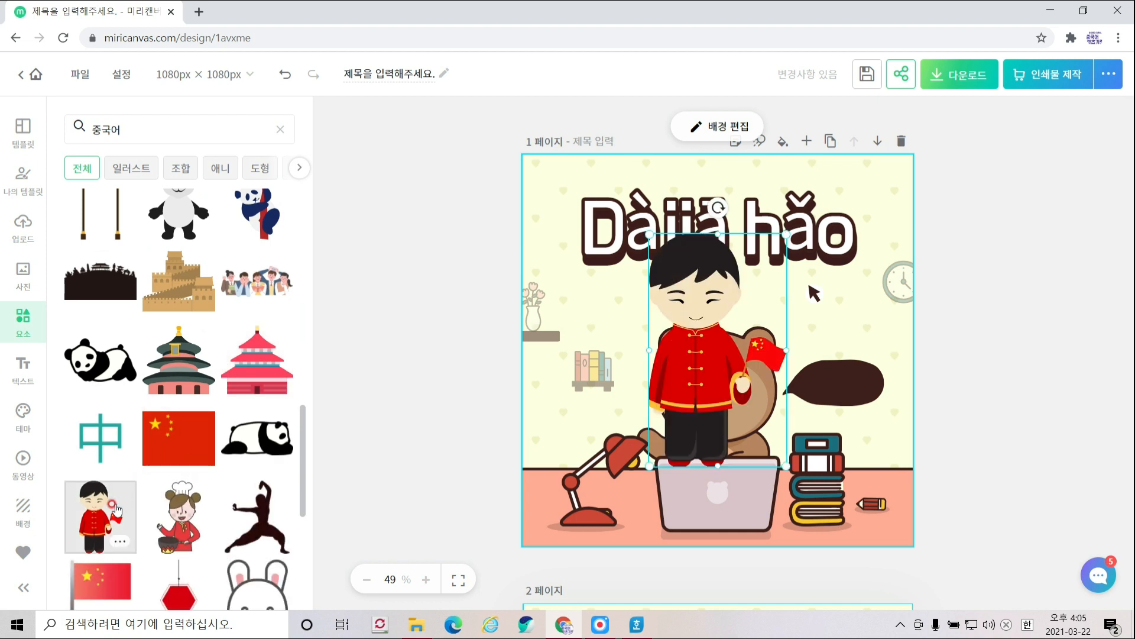
drag(706, 345, 857, 395)
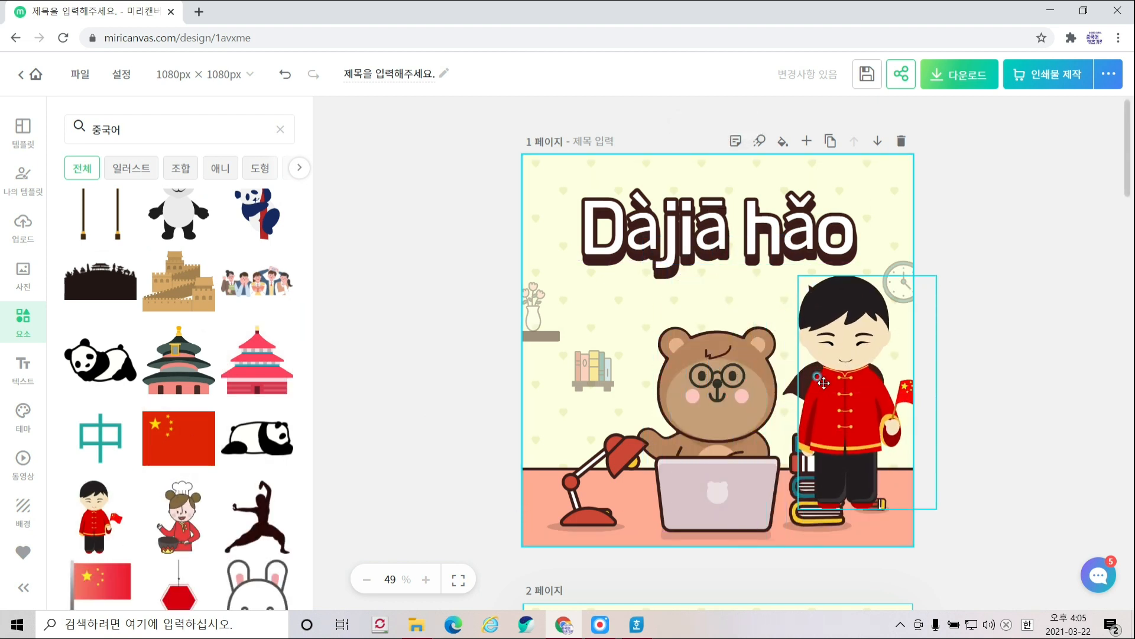
- Delete the bear and send the boy backward behind the laptop
click(731, 360)
drag(730, 359, 621, 217)
drag(887, 379, 768, 392)
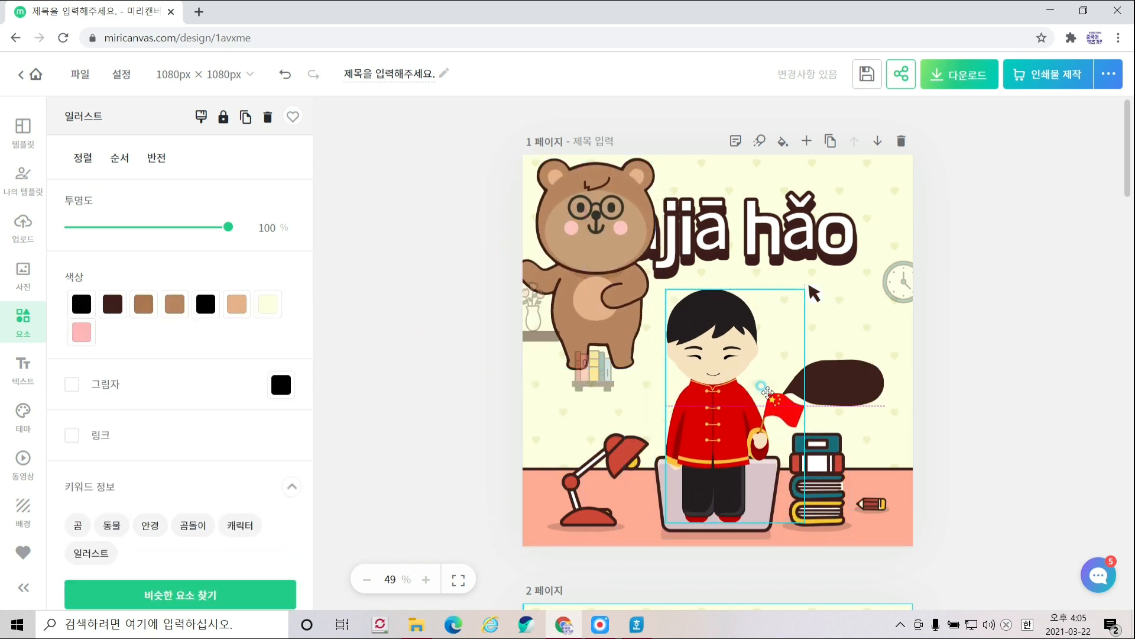
click(609, 259)
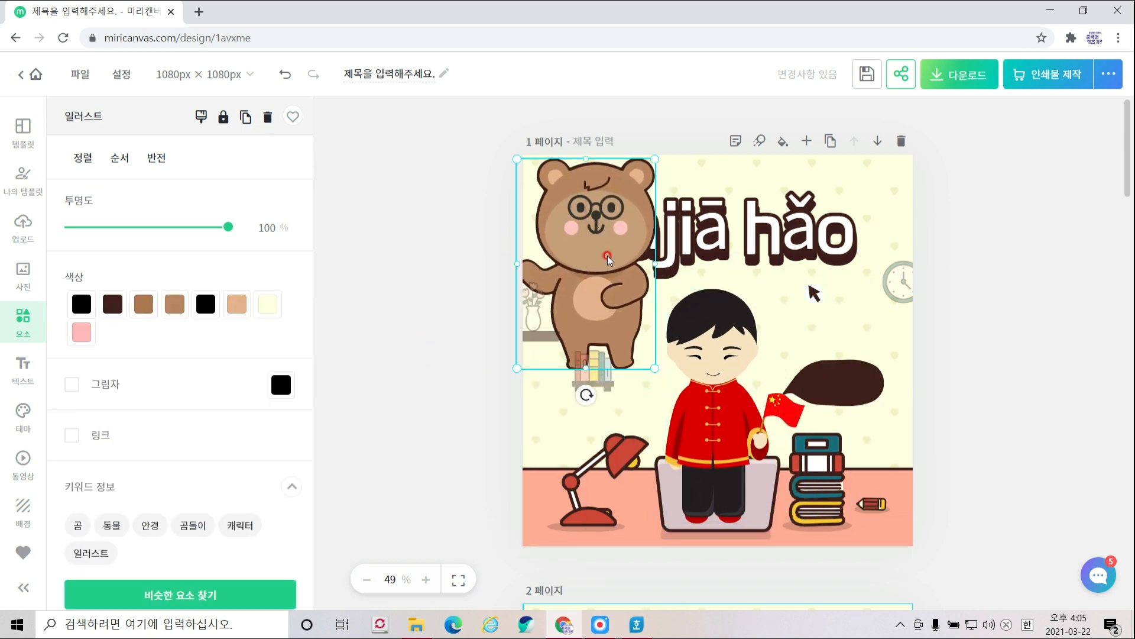
key(Delete)
click(737, 414)
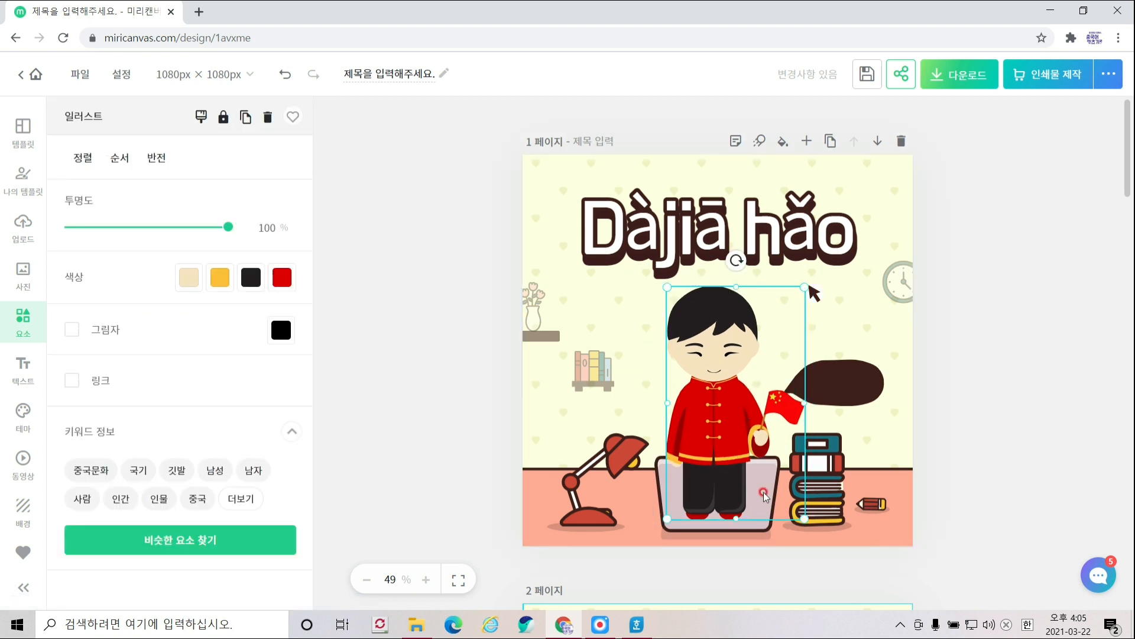
click(119, 157)
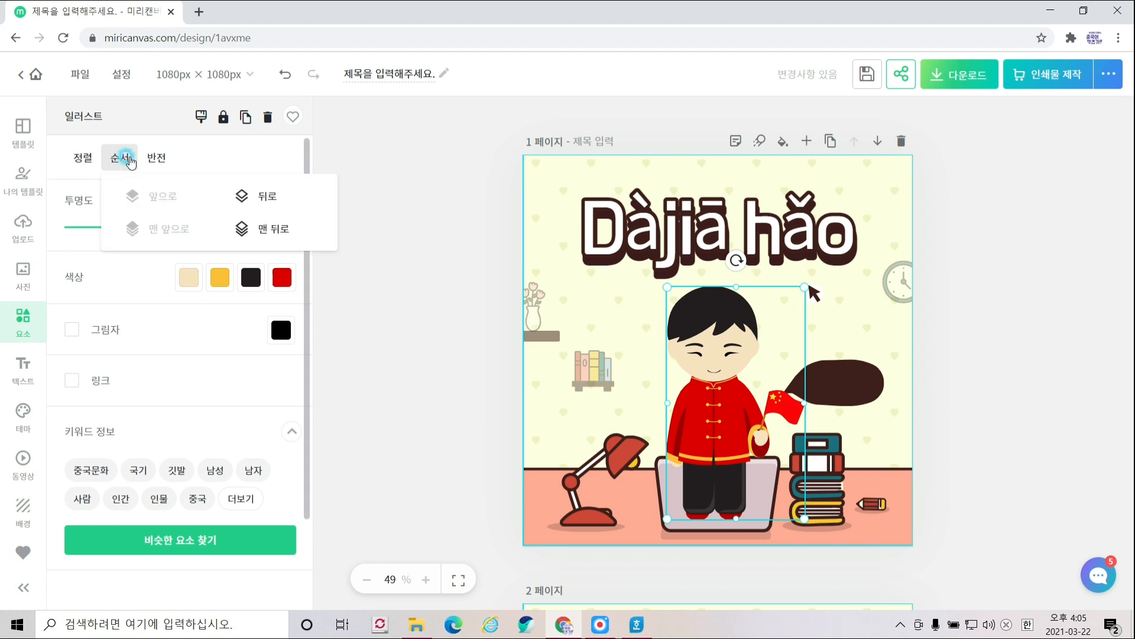
click(242, 201)
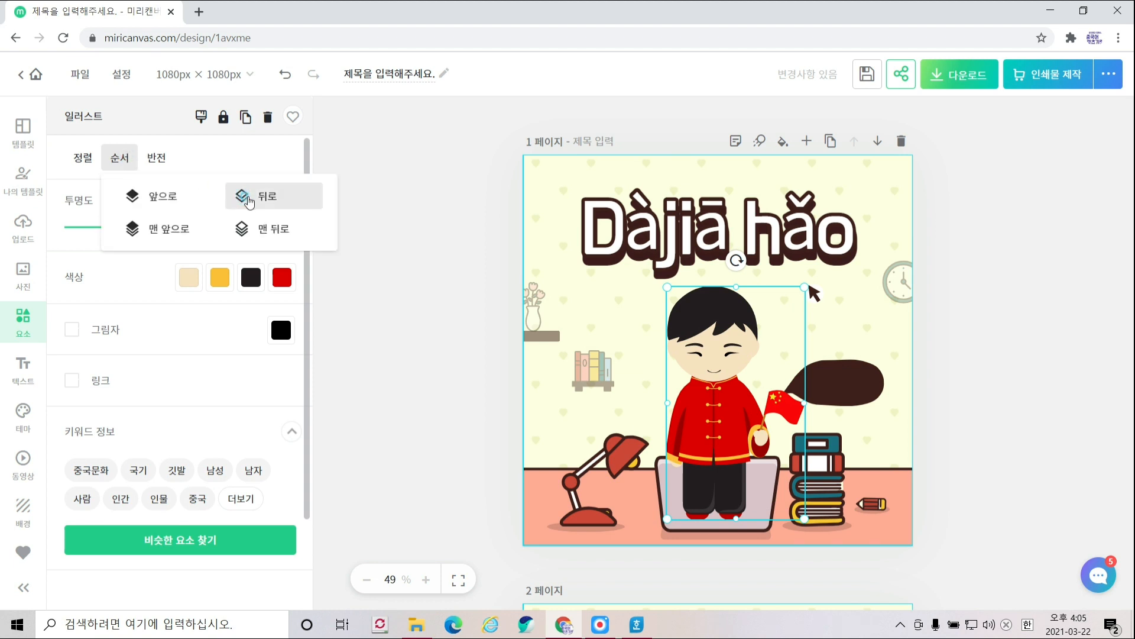
click(248, 201)
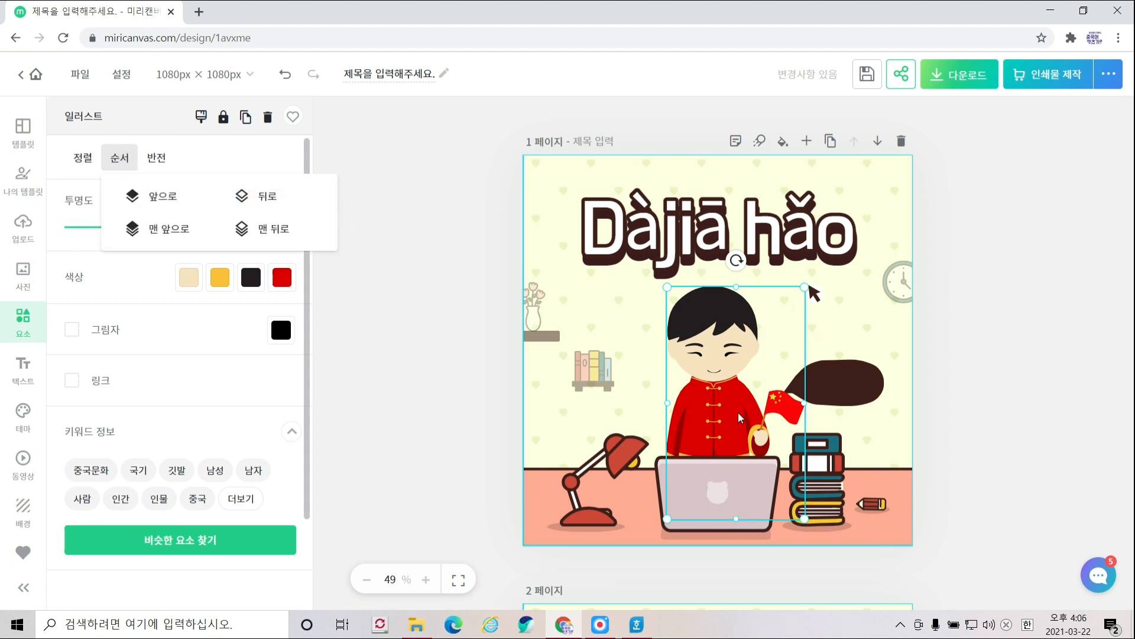
- Delete the dark speech bubble and nudge the boy slightly upward
click(842, 380)
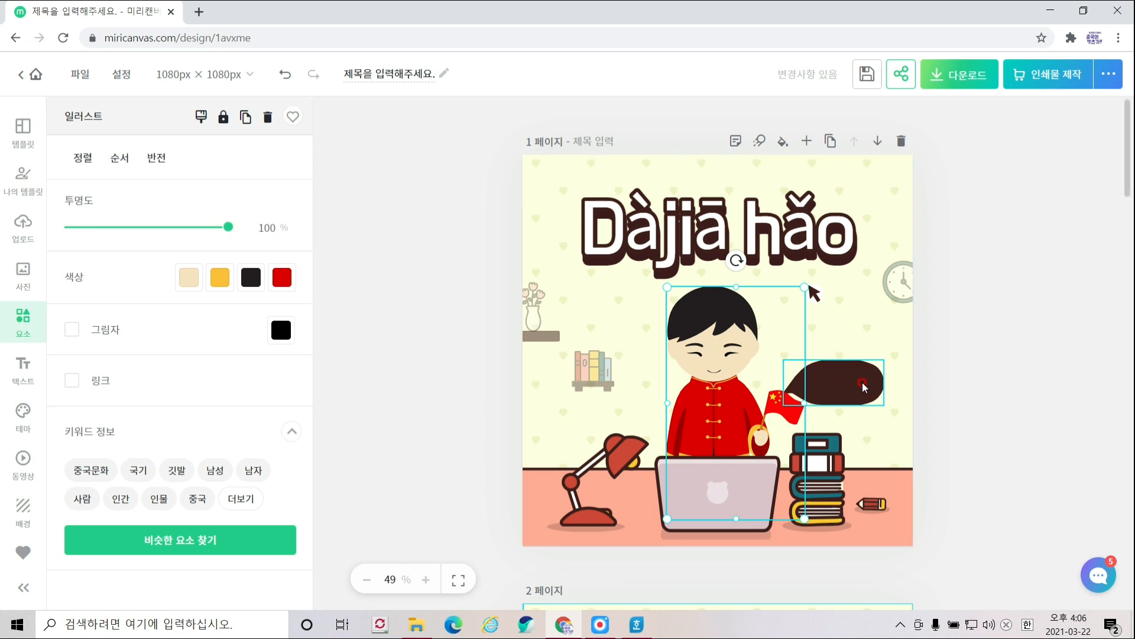
key(Delete)
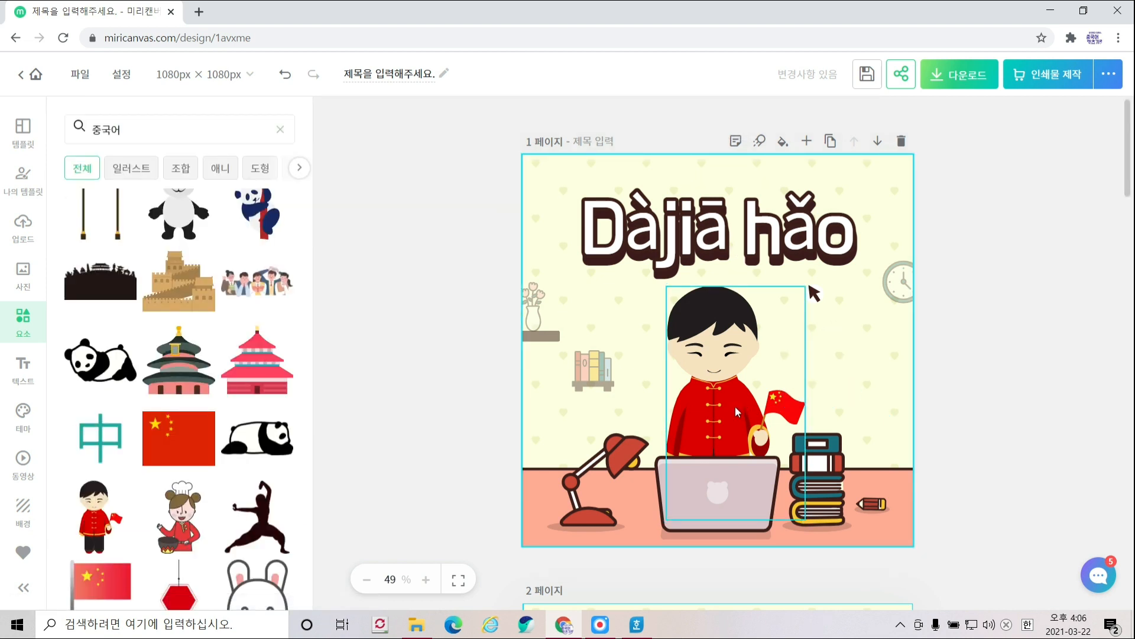
drag(721, 403, 730, 398)
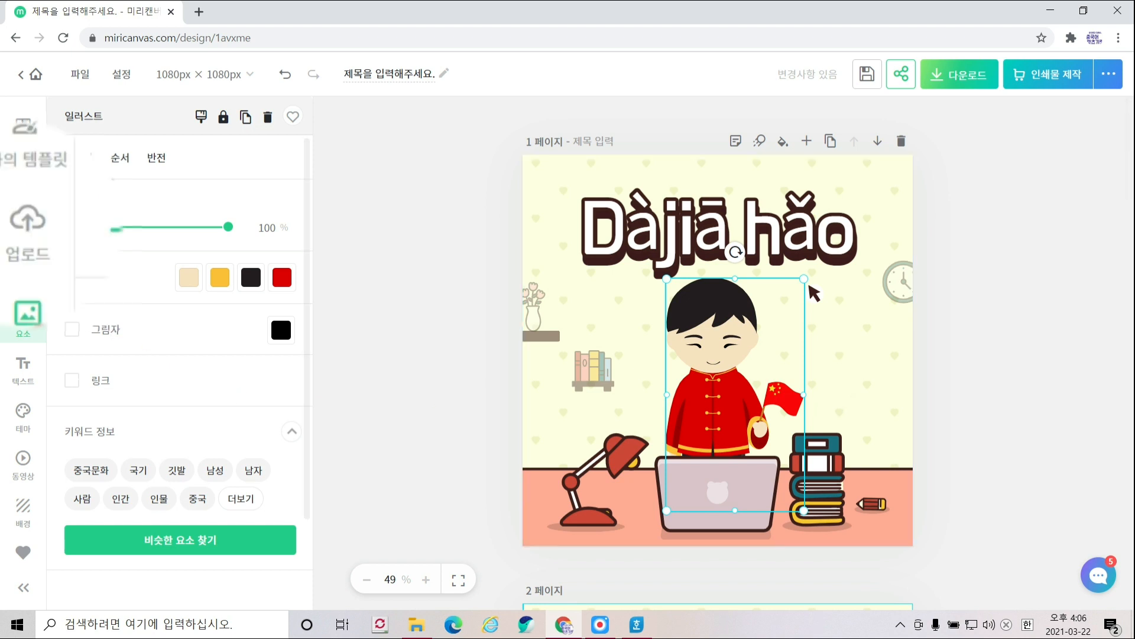
- Add the teacher's uploaded portrait photo and delete the boy illustration
click(25, 233)
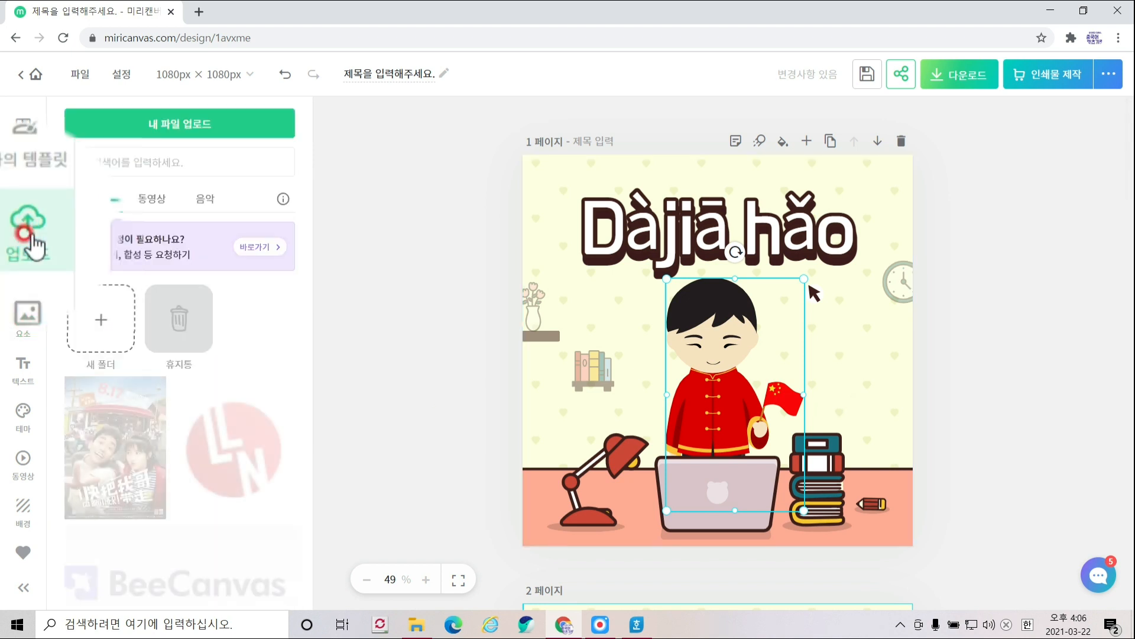
click(164, 131)
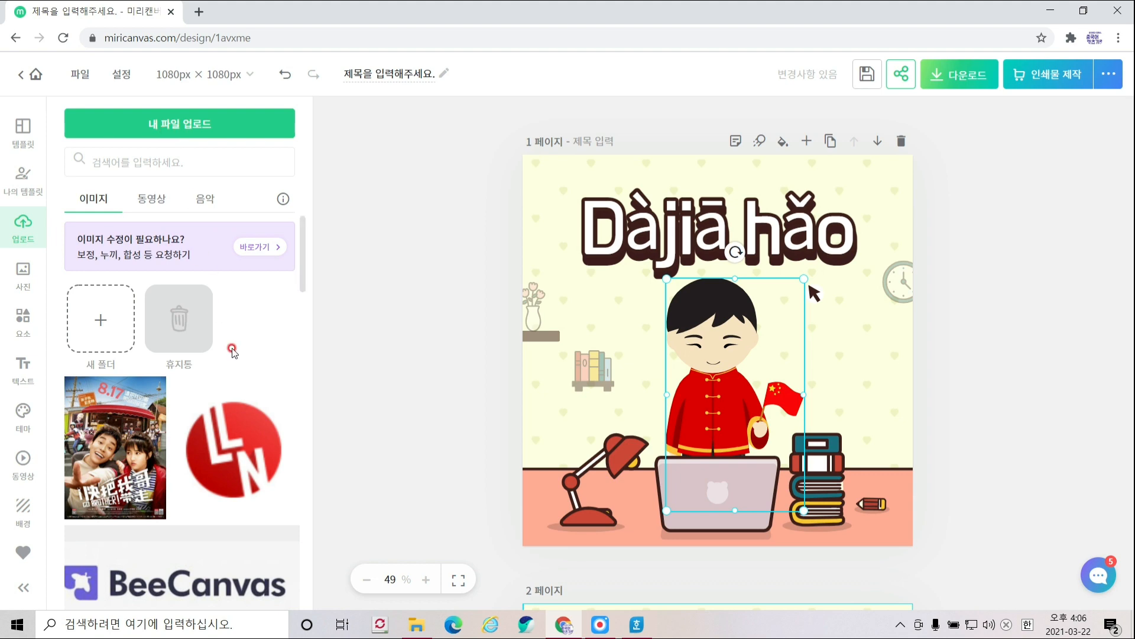
scroll(233, 349, down, 10)
scroll(233, 353, down, 10)
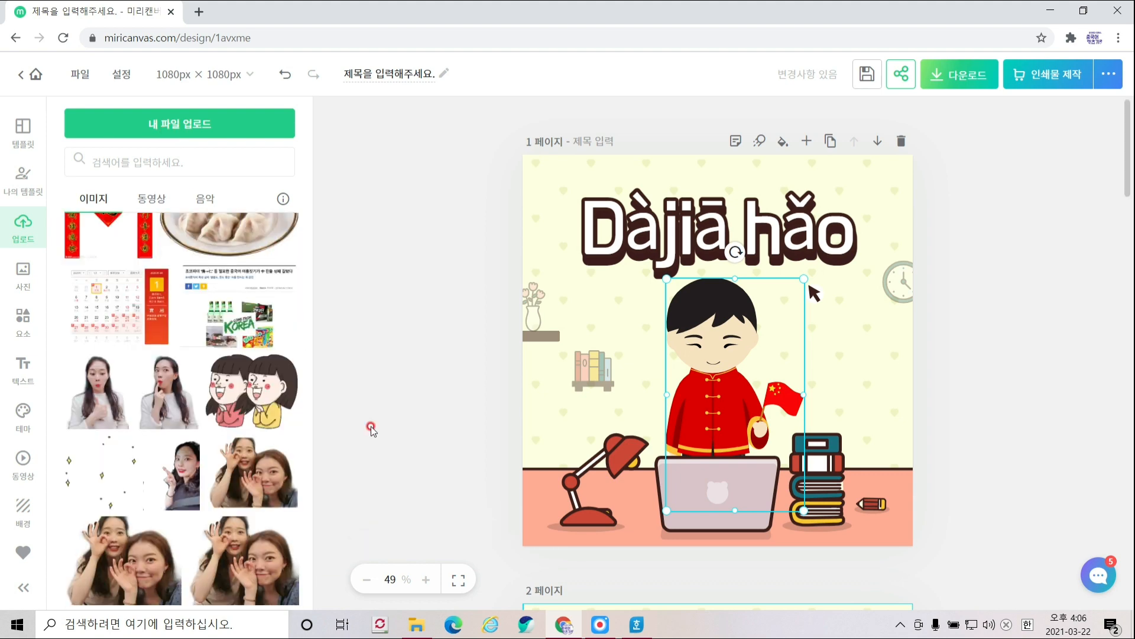
scroll(193, 378, up, 1)
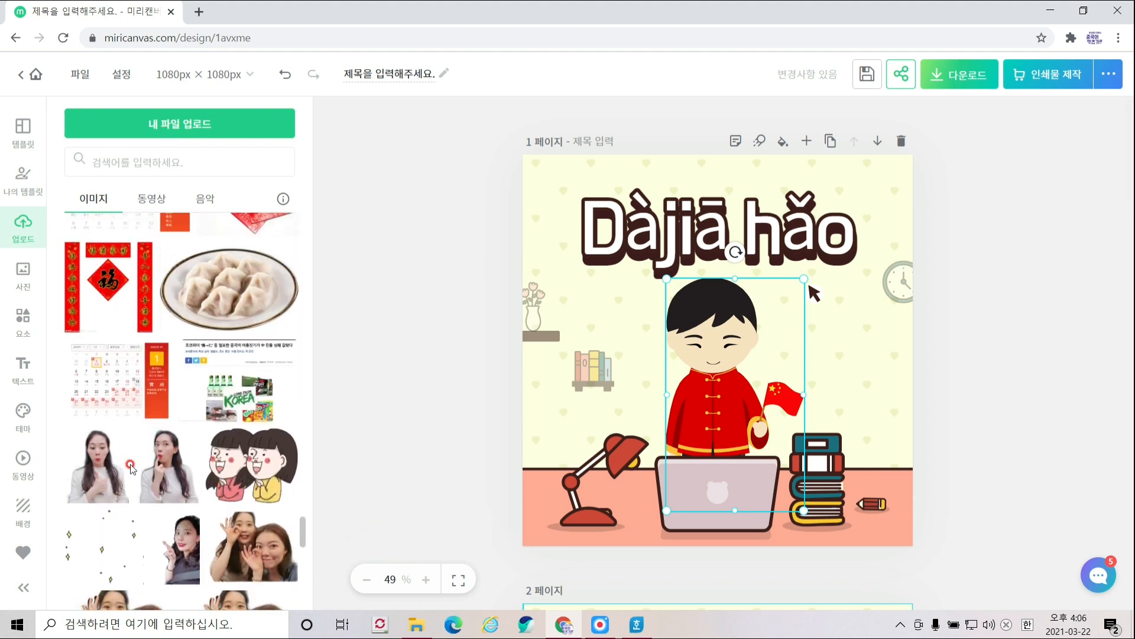
click(162, 471)
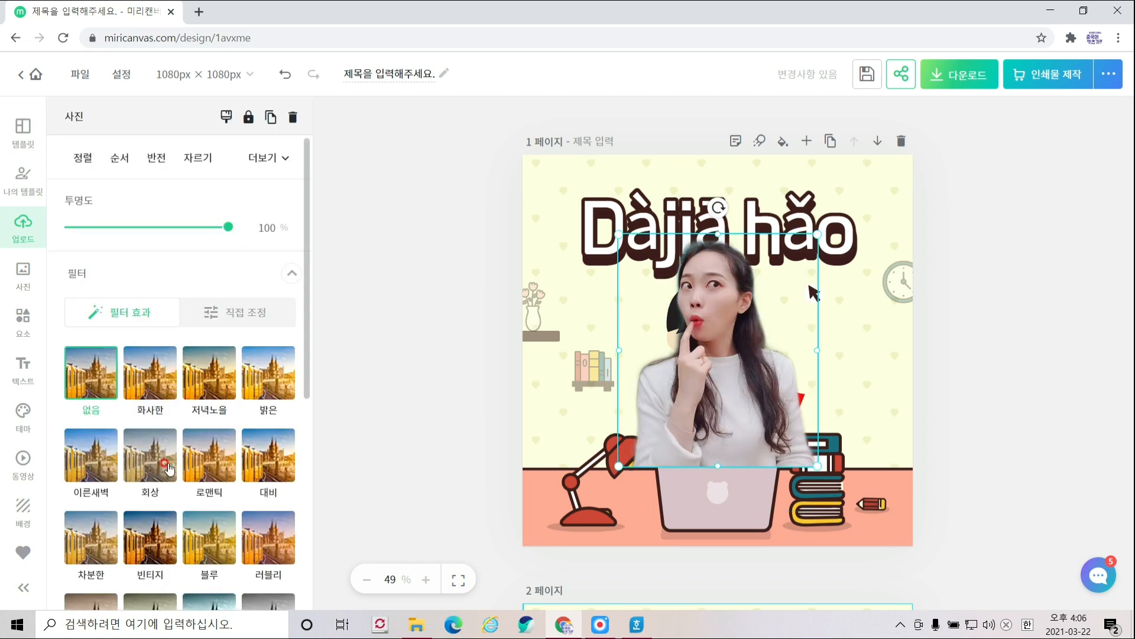
drag(744, 398, 680, 417)
click(740, 340)
key(Delete)
- Send the portrait photo to the very back and centre it on the page
click(120, 157)
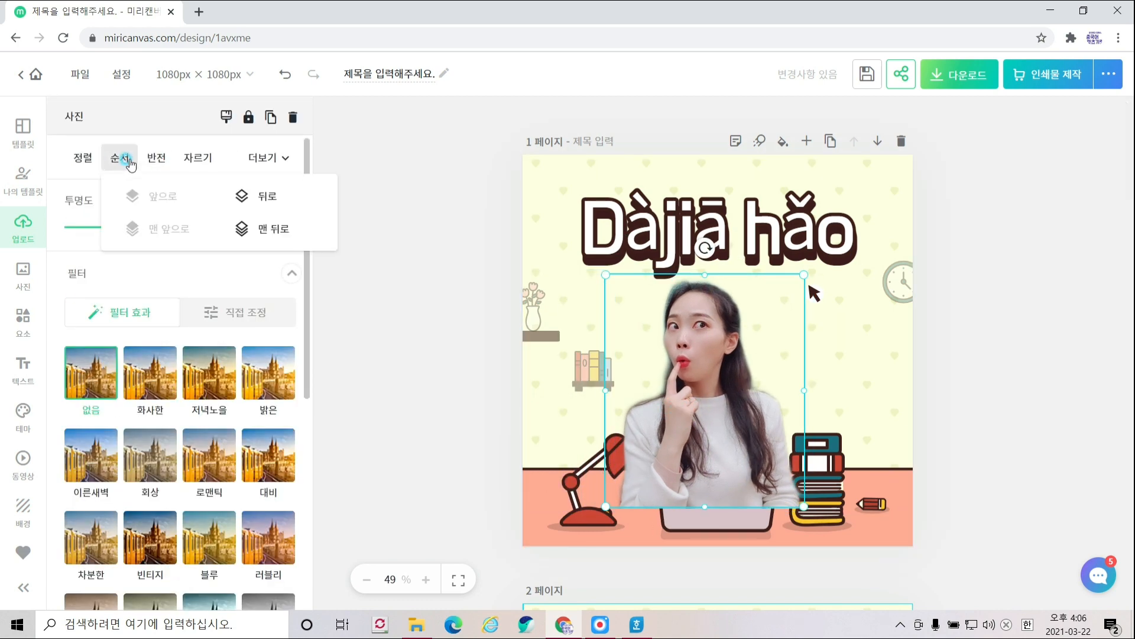
click(261, 231)
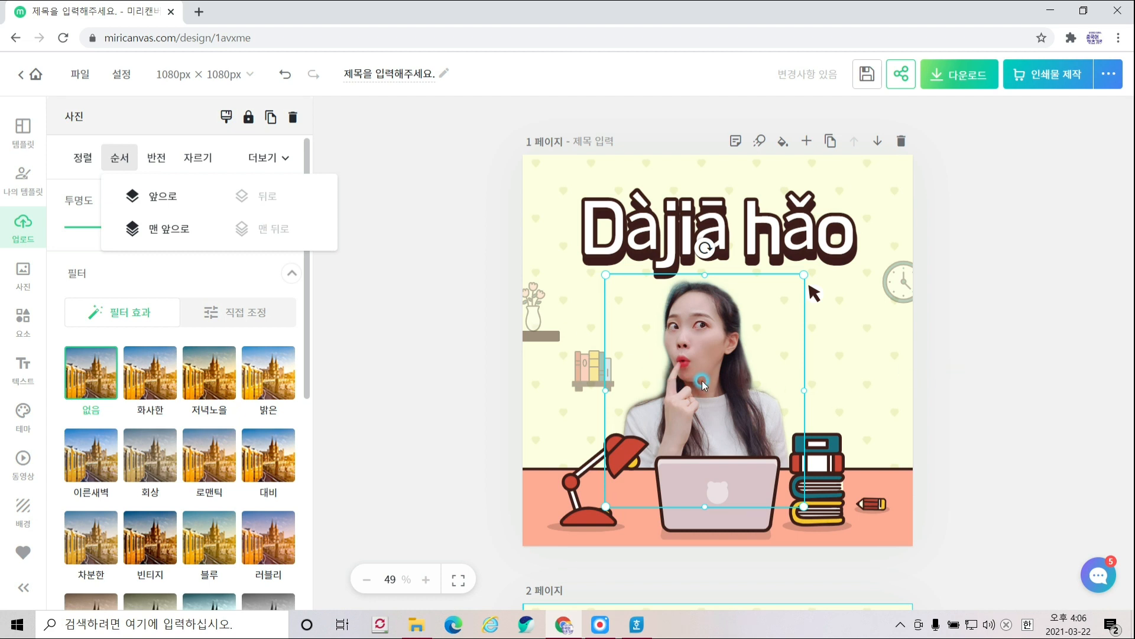
click(961, 406)
drag(730, 398, 743, 396)
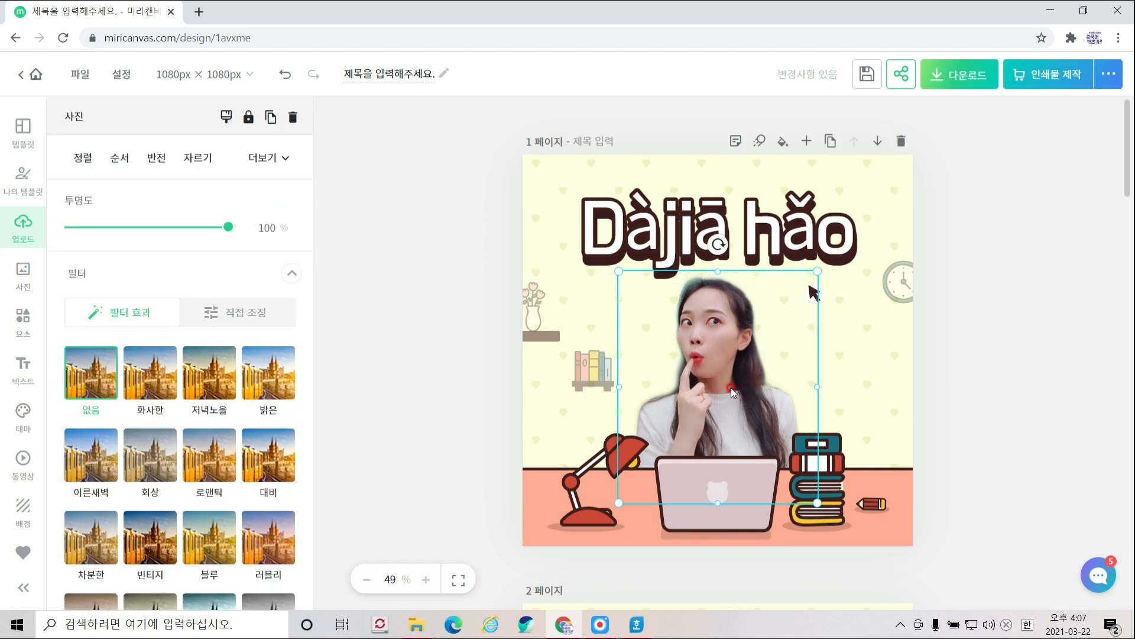
- Search the stock photo library for 중국
click(15, 331)
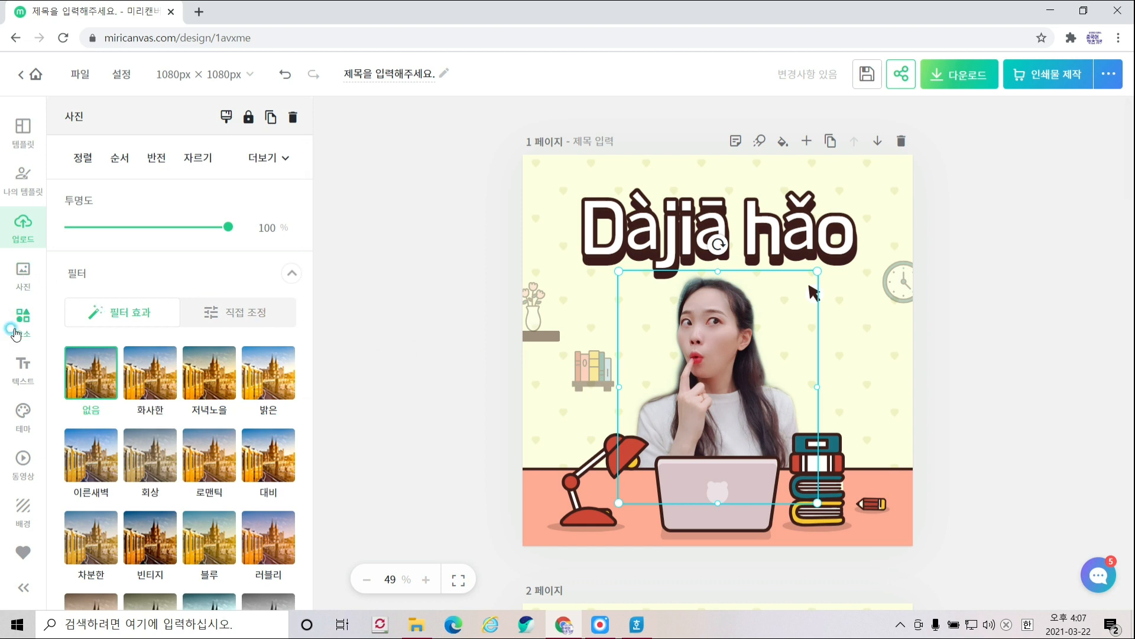
click(38, 285)
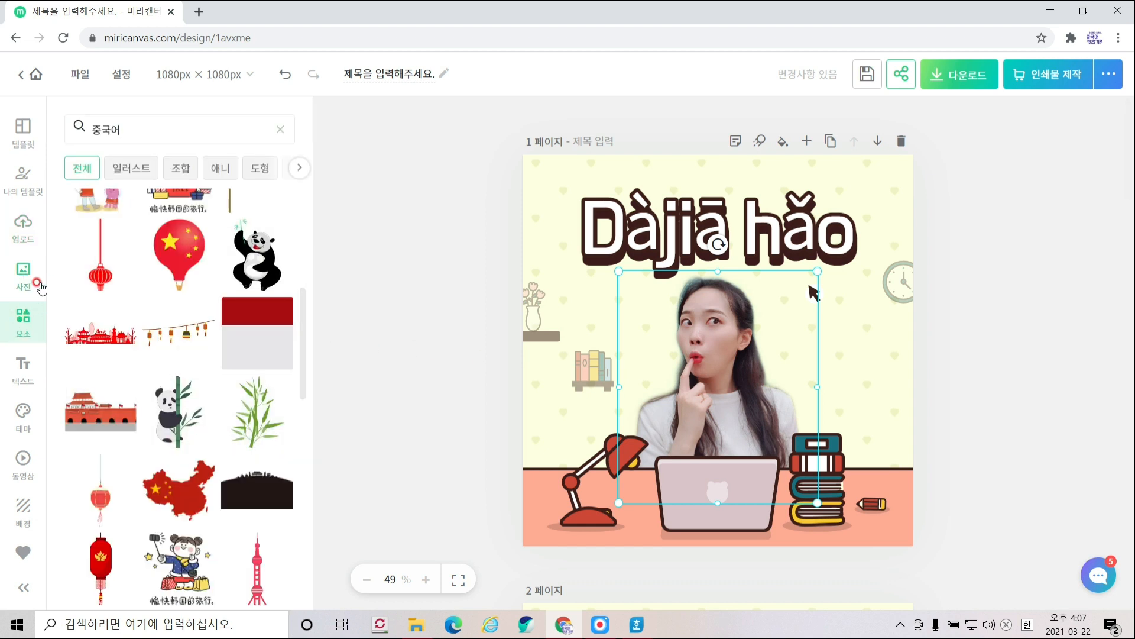
click(23, 232)
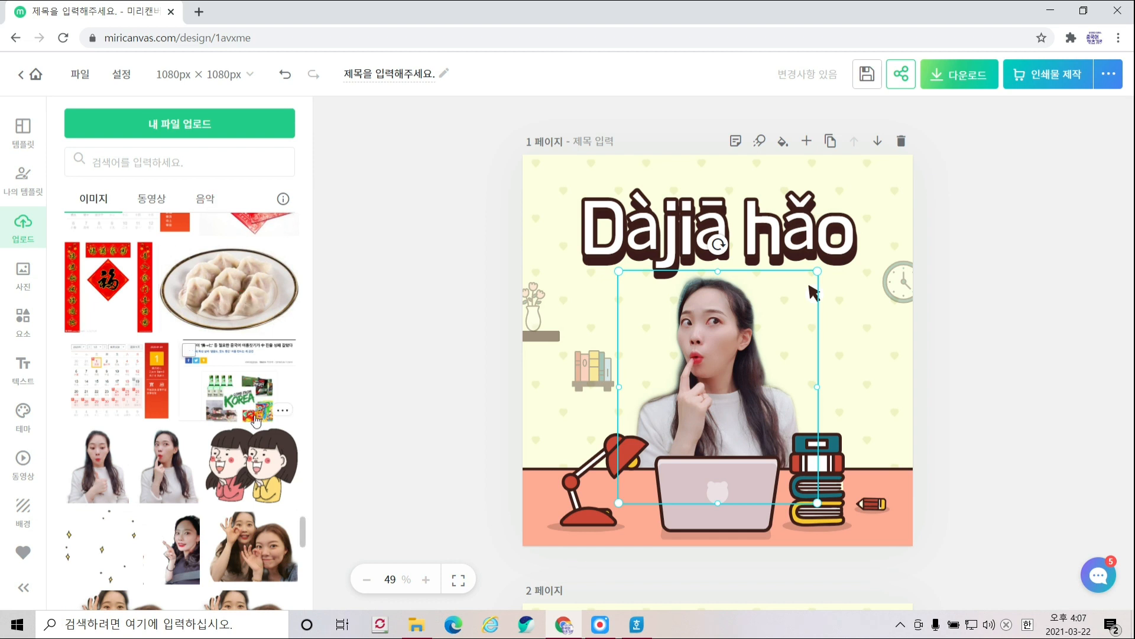
scroll(256, 420, up, 2)
click(22, 284)
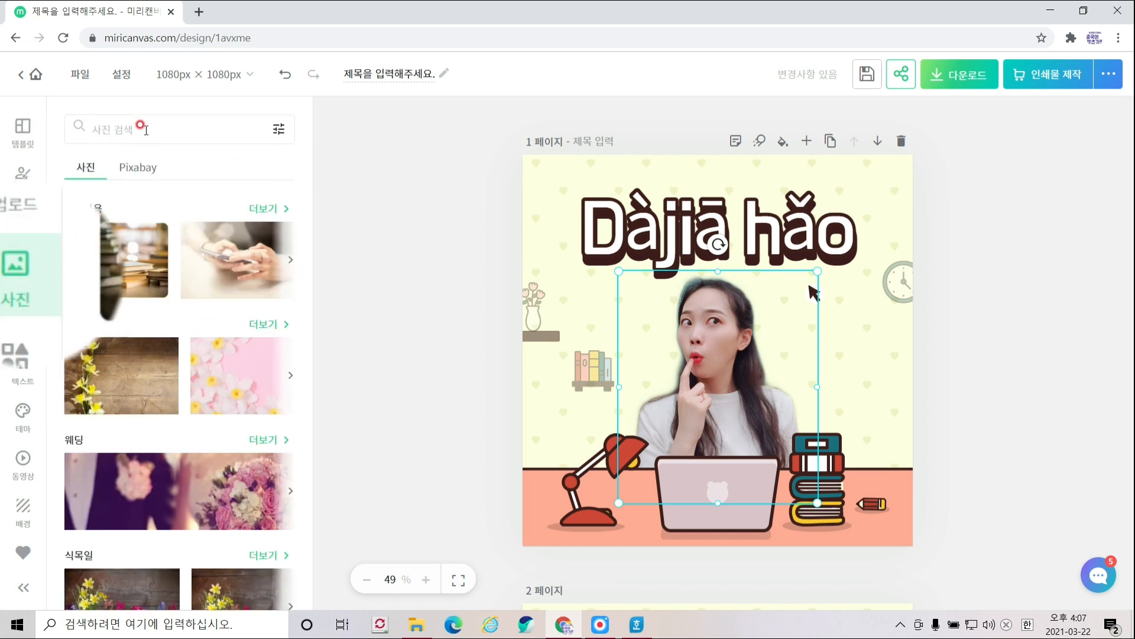
click(141, 126)
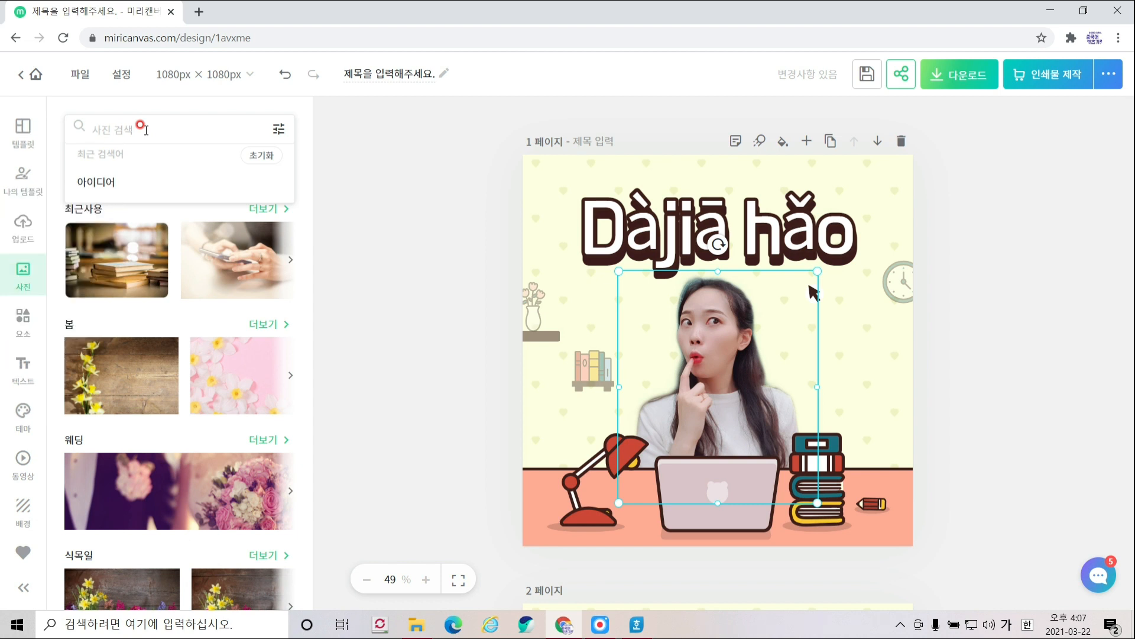
text(중국)
key(Return)
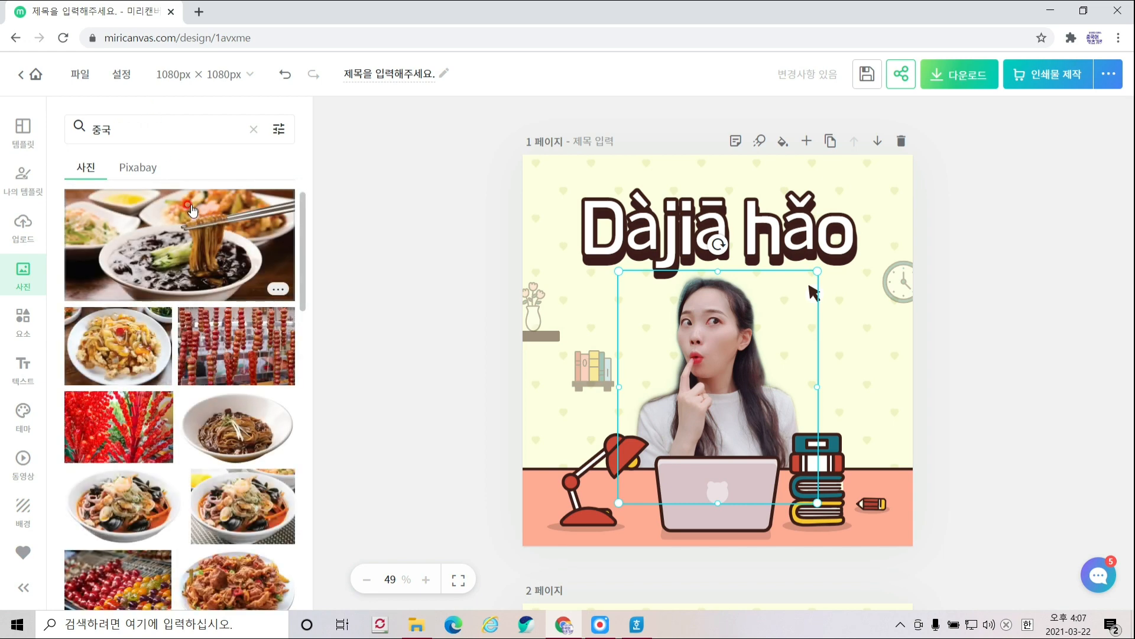
- Try the jajangmyeon photo on the cover, then delete it again
scroll(231, 385, down, 5)
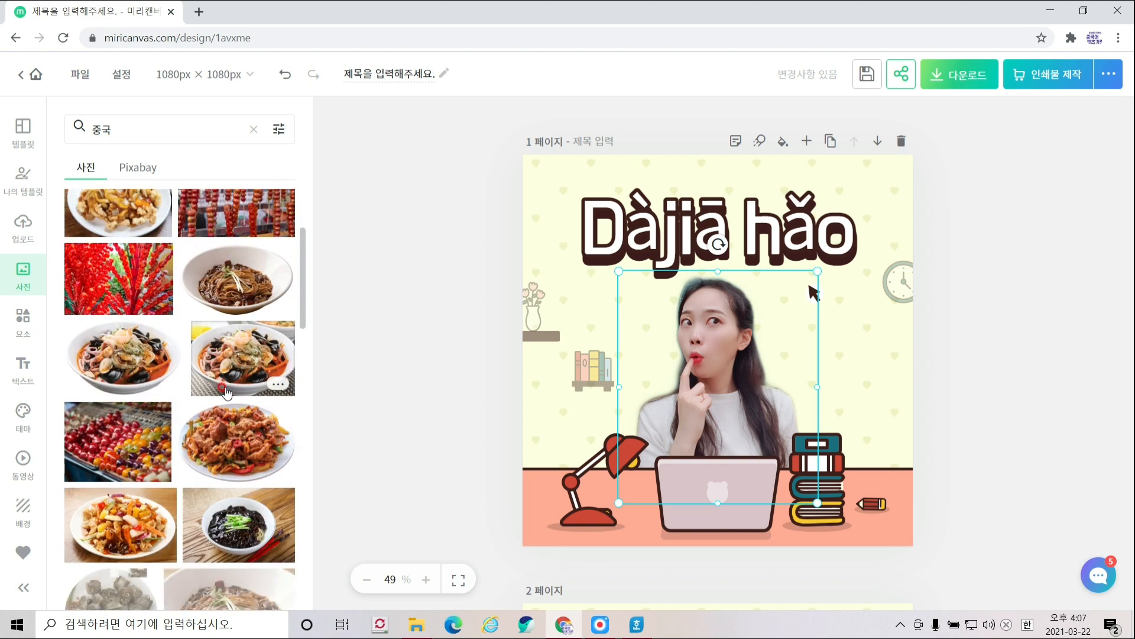
click(269, 367)
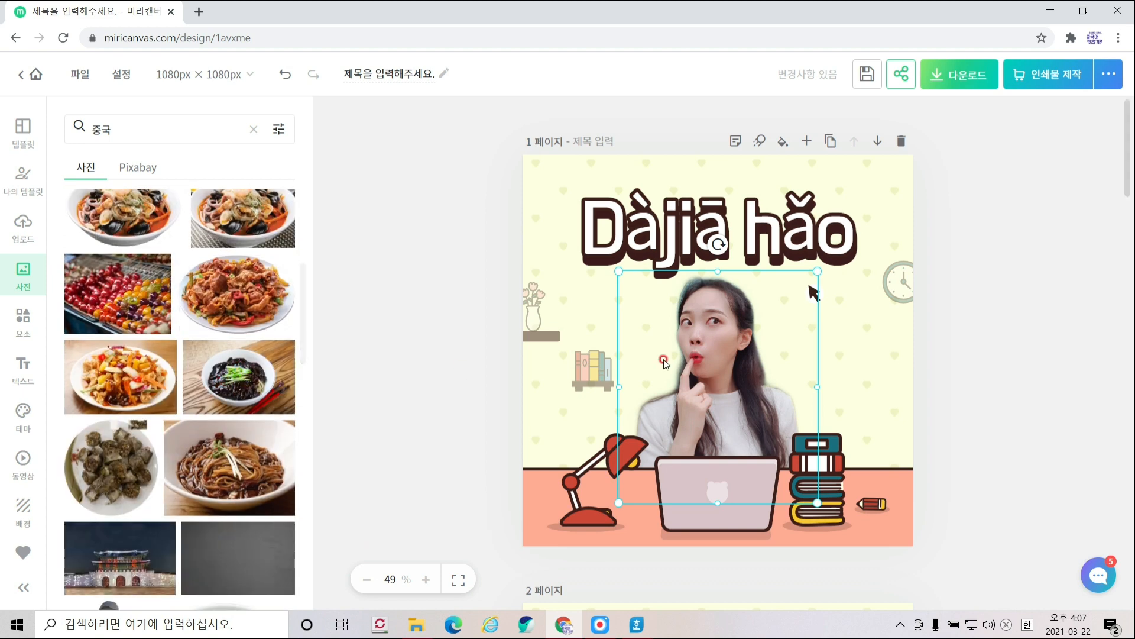
drag(683, 360, 687, 402)
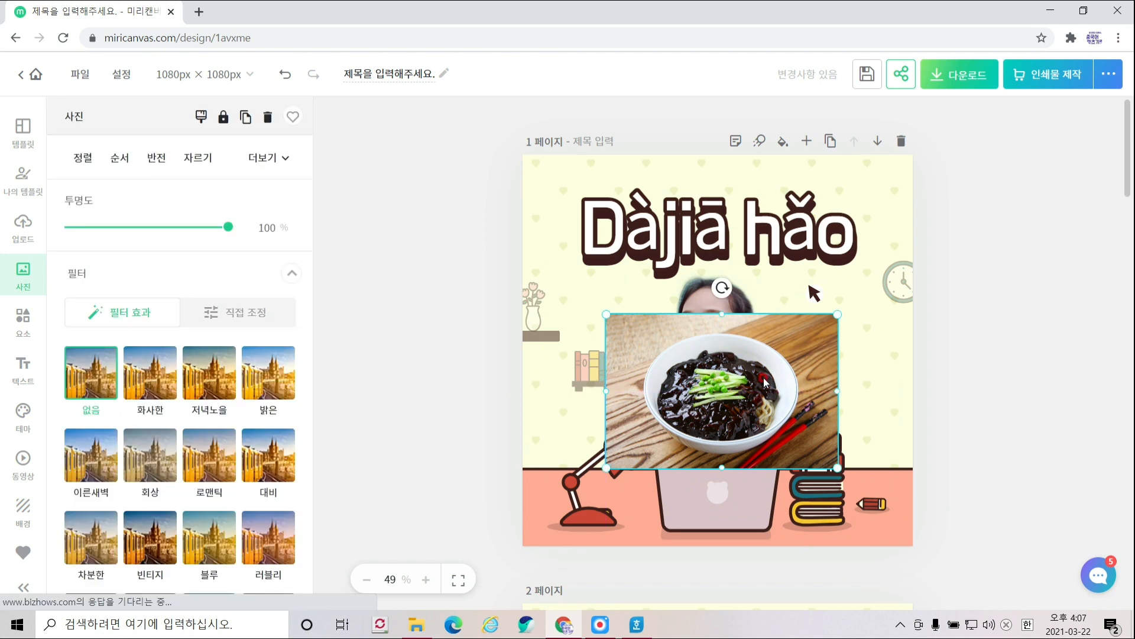
key(Delete)
click(948, 141)
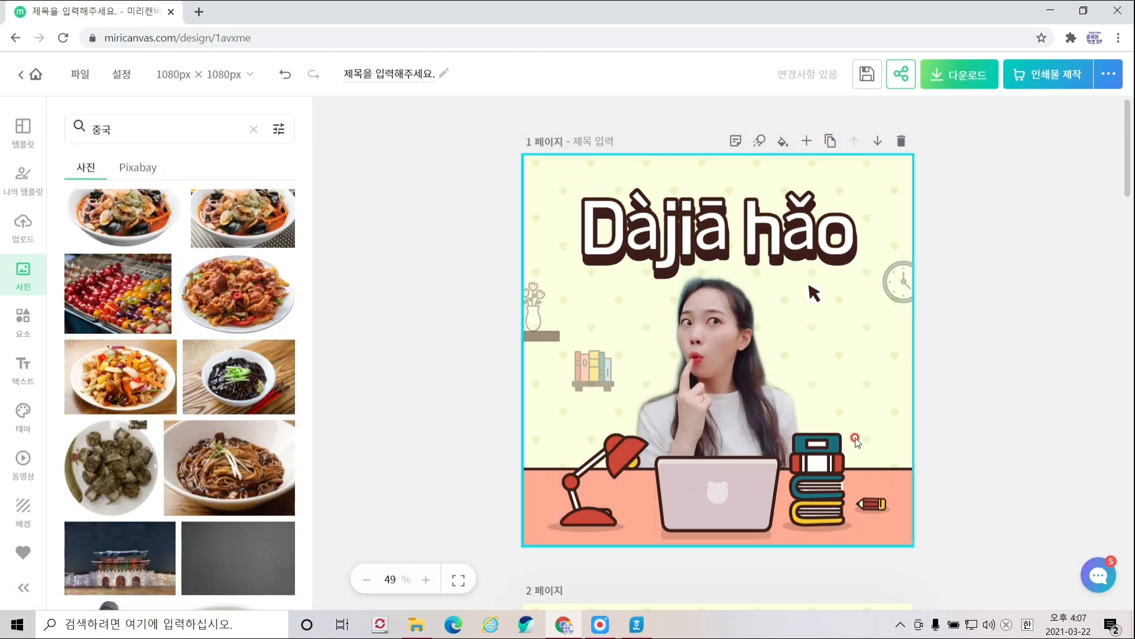
scroll(856, 440, down, 5)
scroll(855, 441, down, 2)
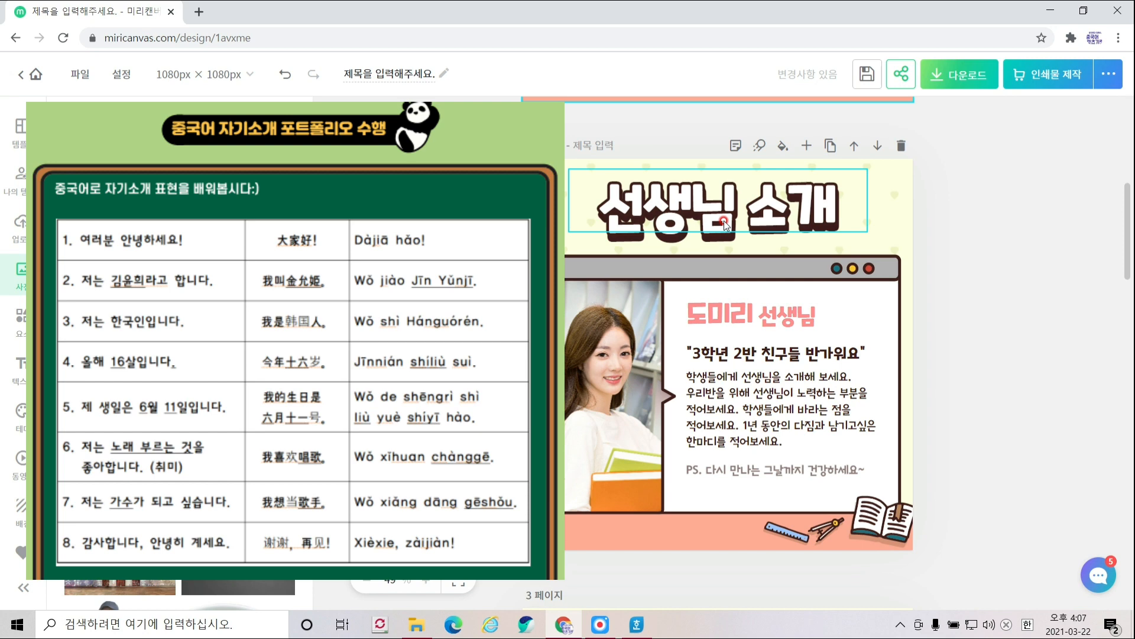
scroll(724, 222, up, 5)
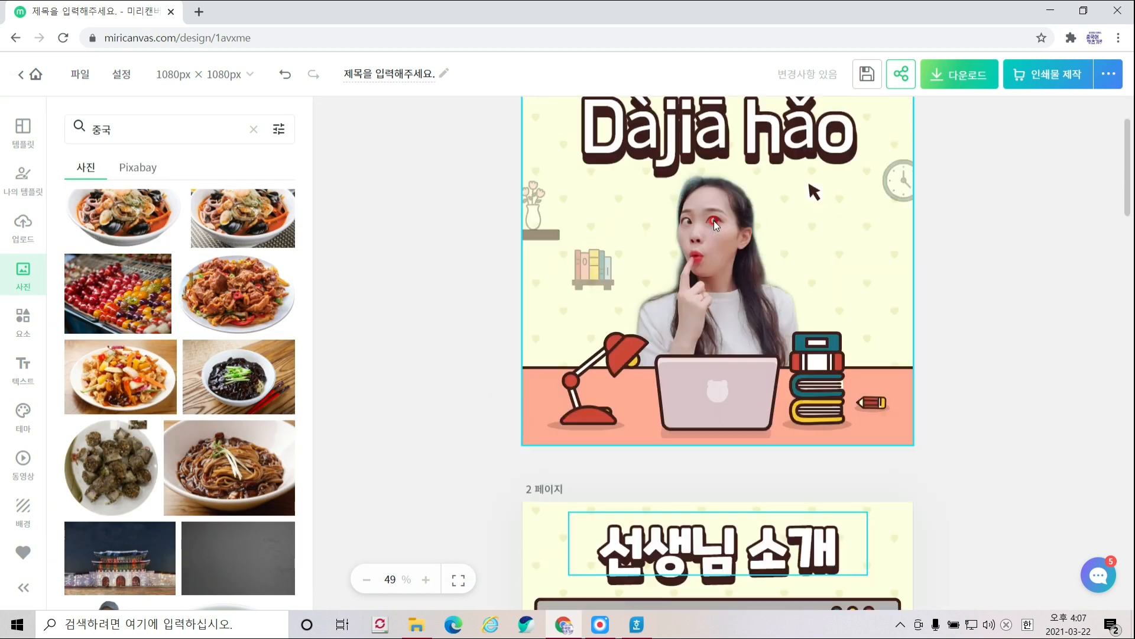
scroll(714, 222, up, 2)
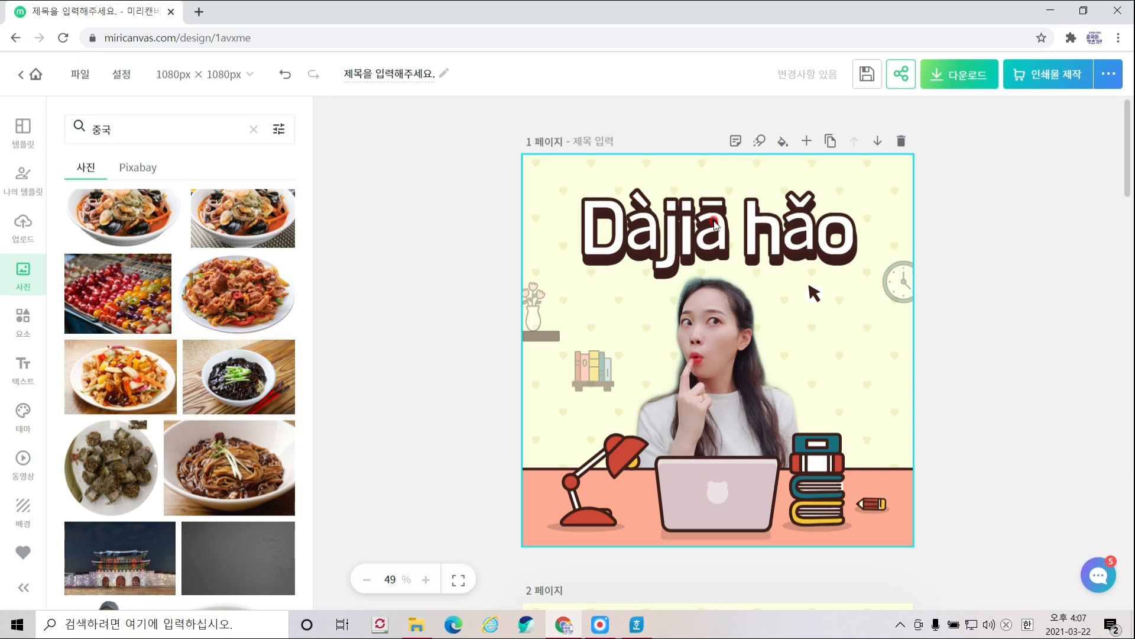
scroll(714, 221, down, 7)
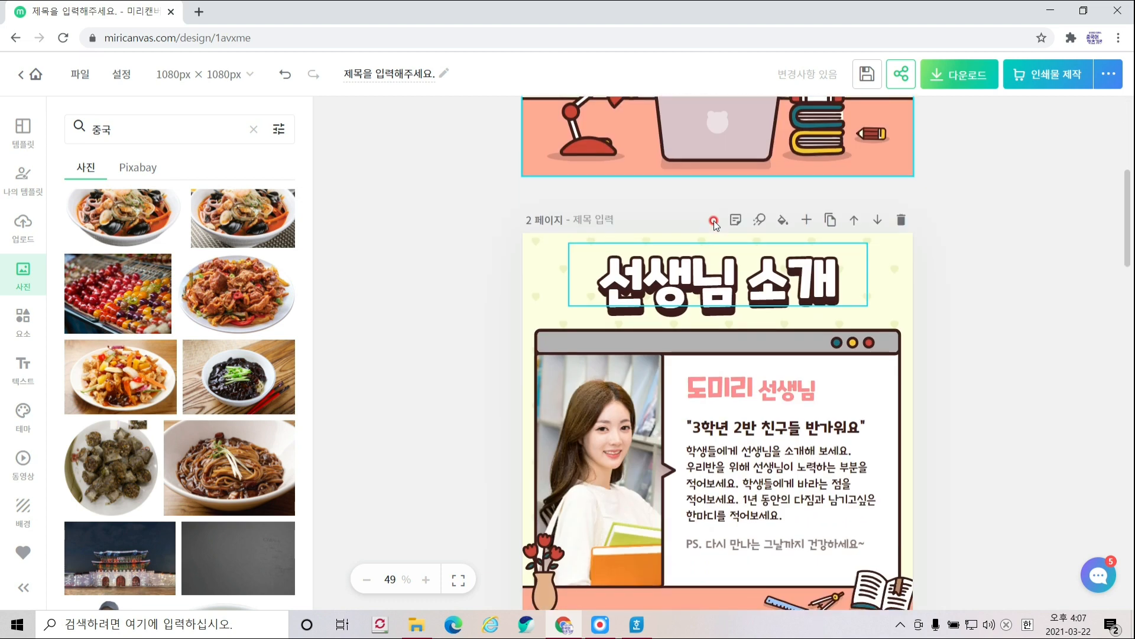
scroll(725, 359, down, 8)
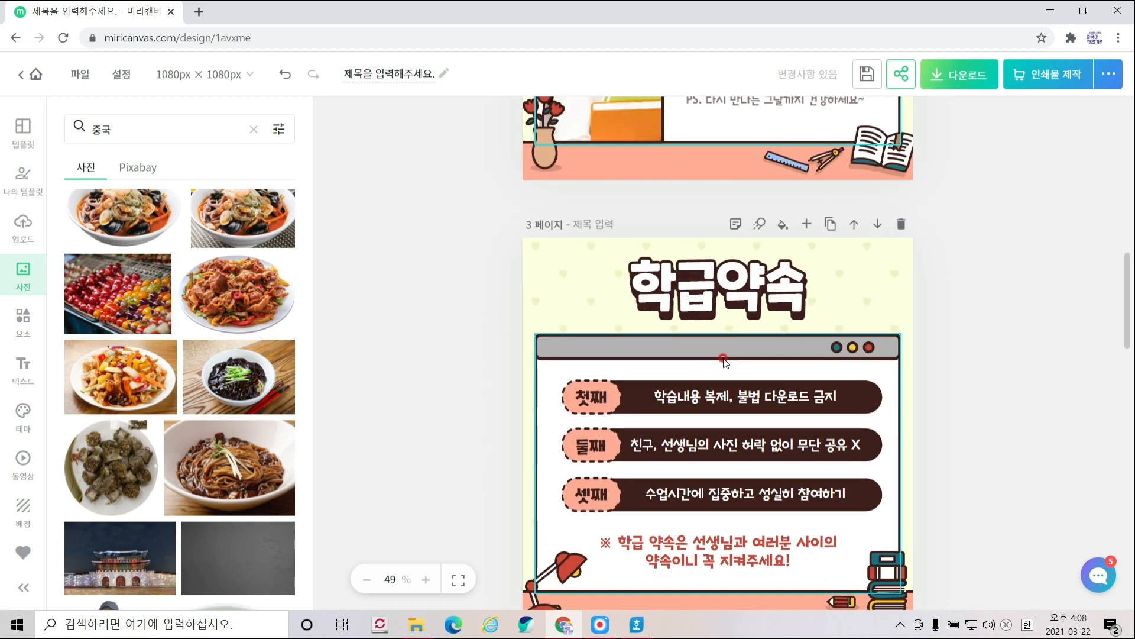
scroll(726, 359, down, 10)
scroll(725, 359, down, 10)
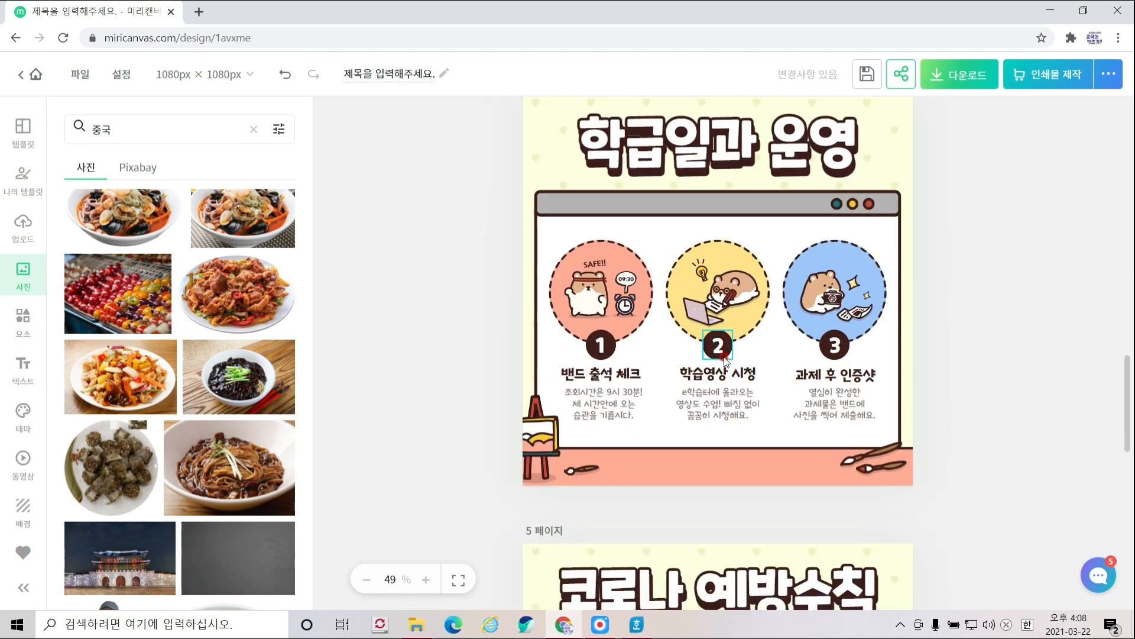
scroll(726, 358, down, 6)
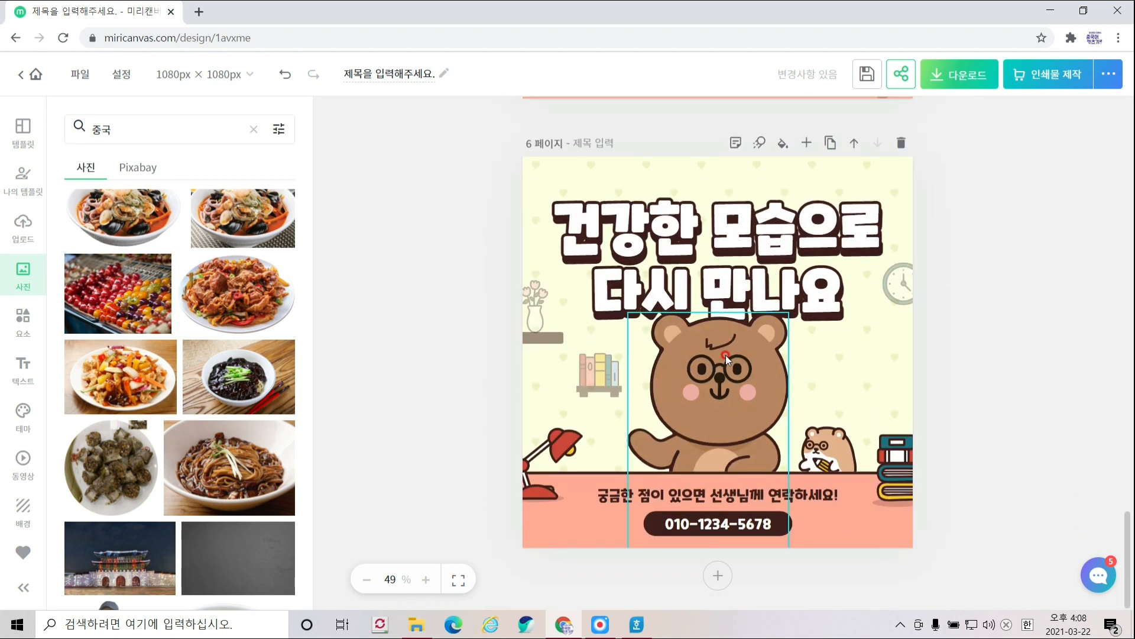
scroll(726, 355, up, 12)
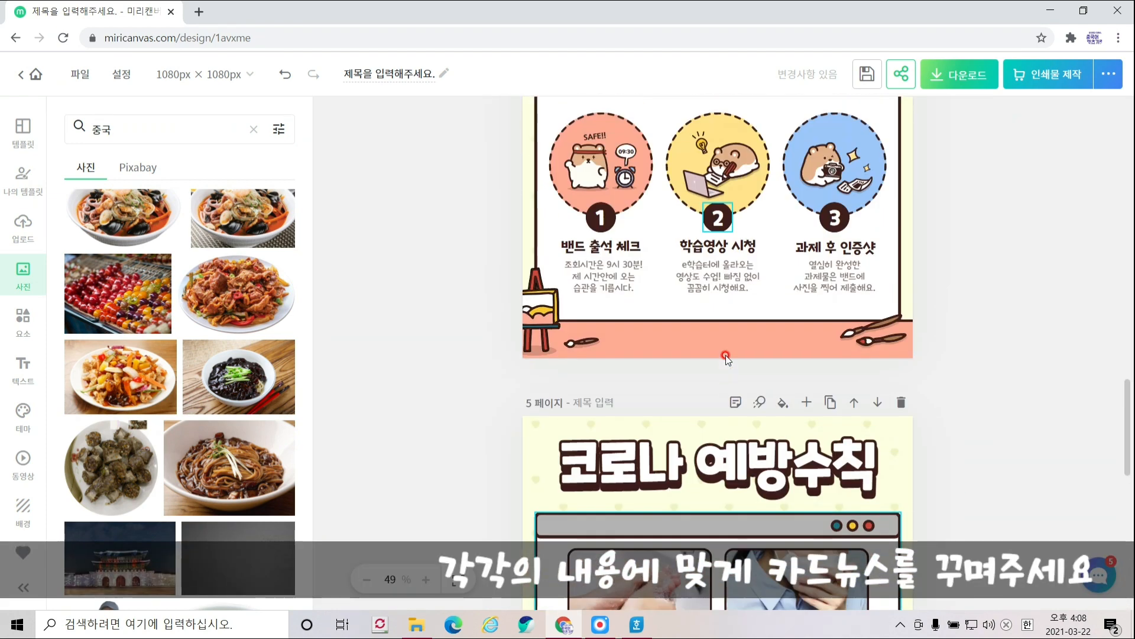
scroll(725, 356, up, 20)
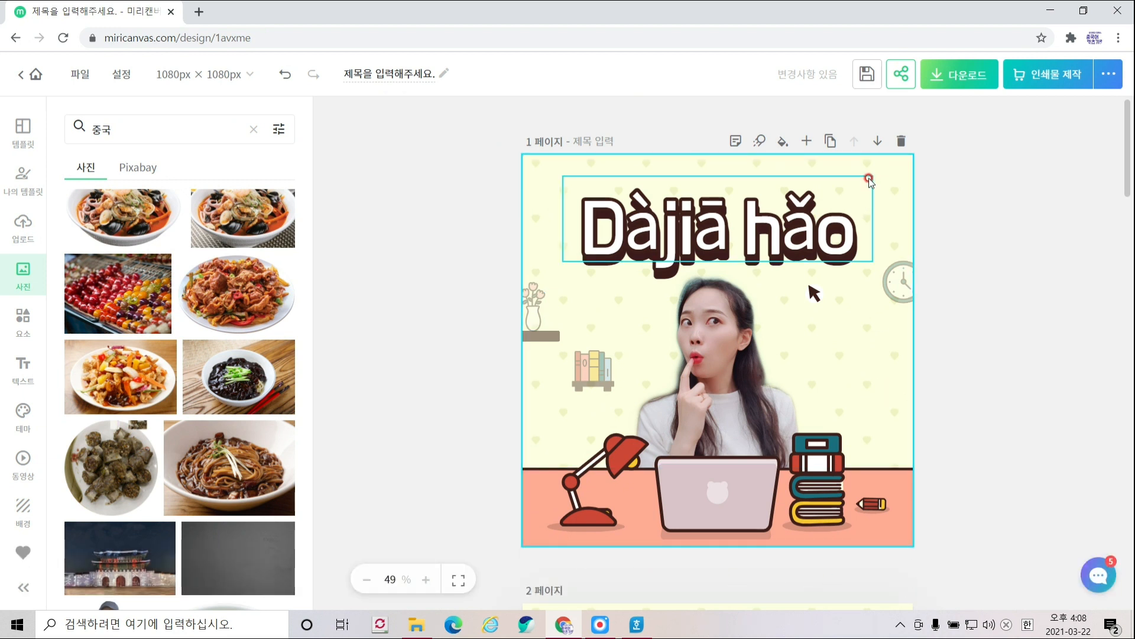
- Copy page 1 and replace the duplicate's 'Dàjiā hǎo' title with '이름' above the same photo
click(831, 142)
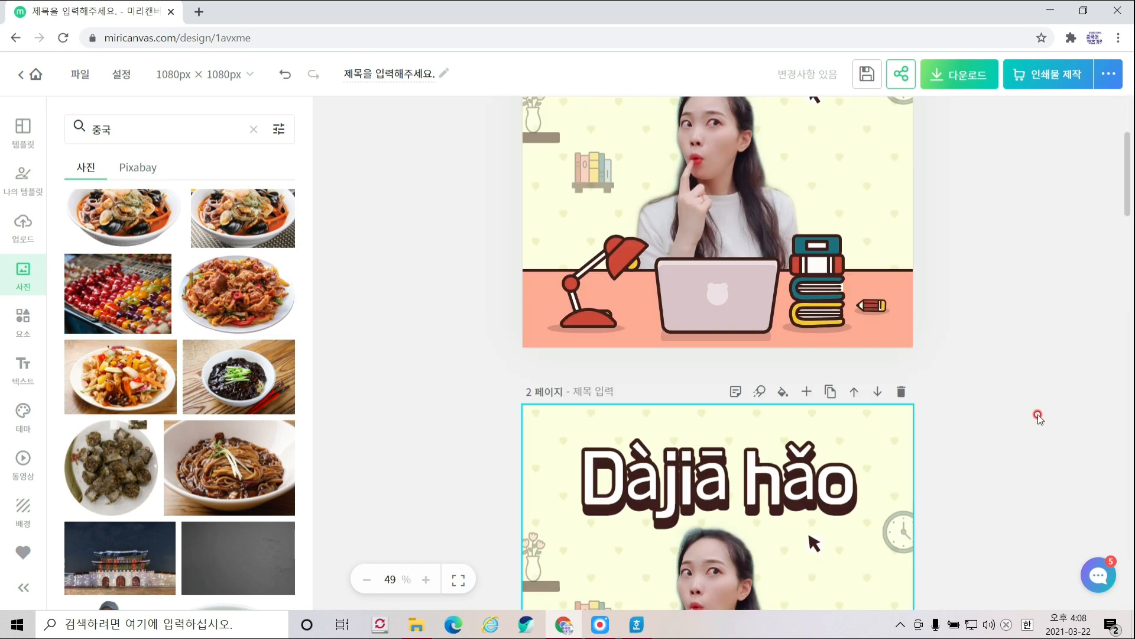
click(795, 296)
click(796, 297)
text(이름)
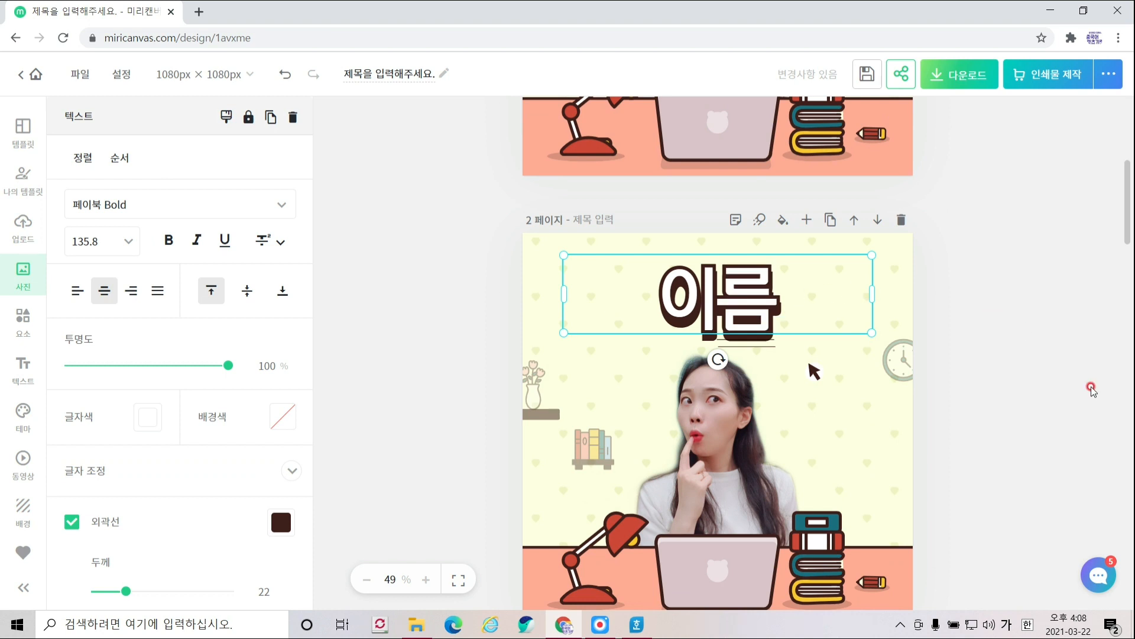
click(999, 369)
scroll(1000, 369, down, 10)
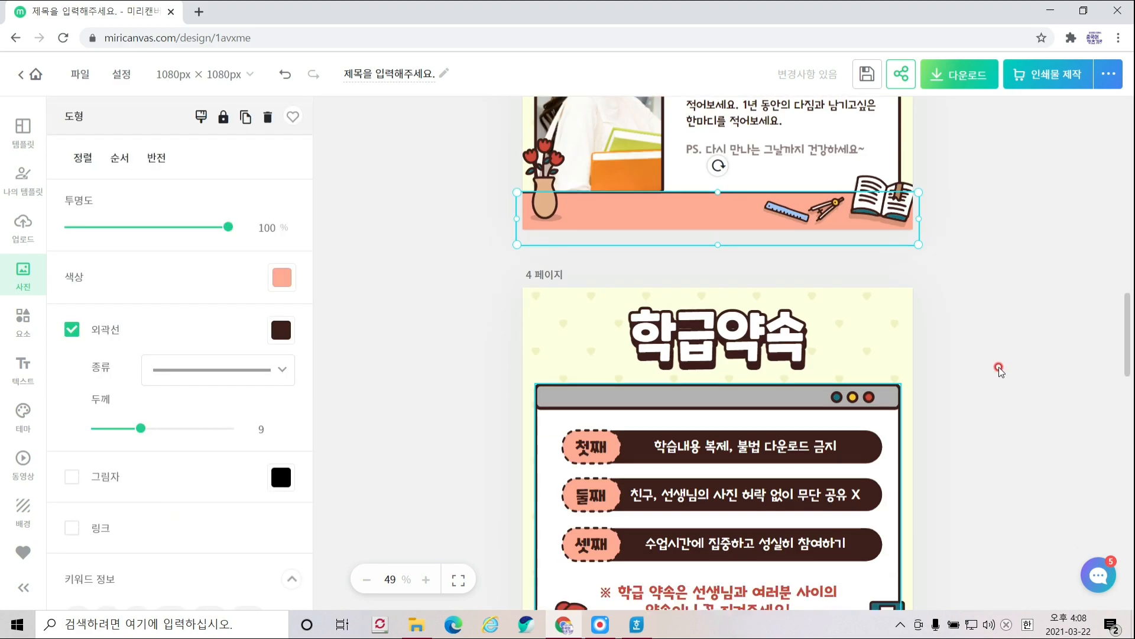
scroll(1000, 369, down, 10)
scroll(1000, 369, up, 13)
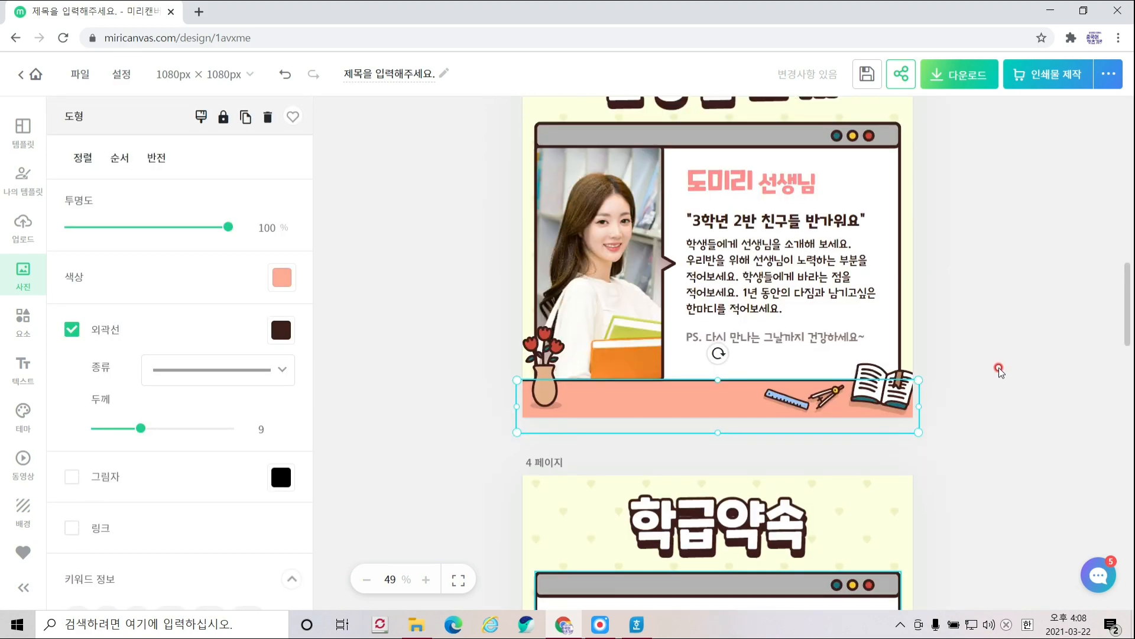
scroll(1000, 369, up, 12)
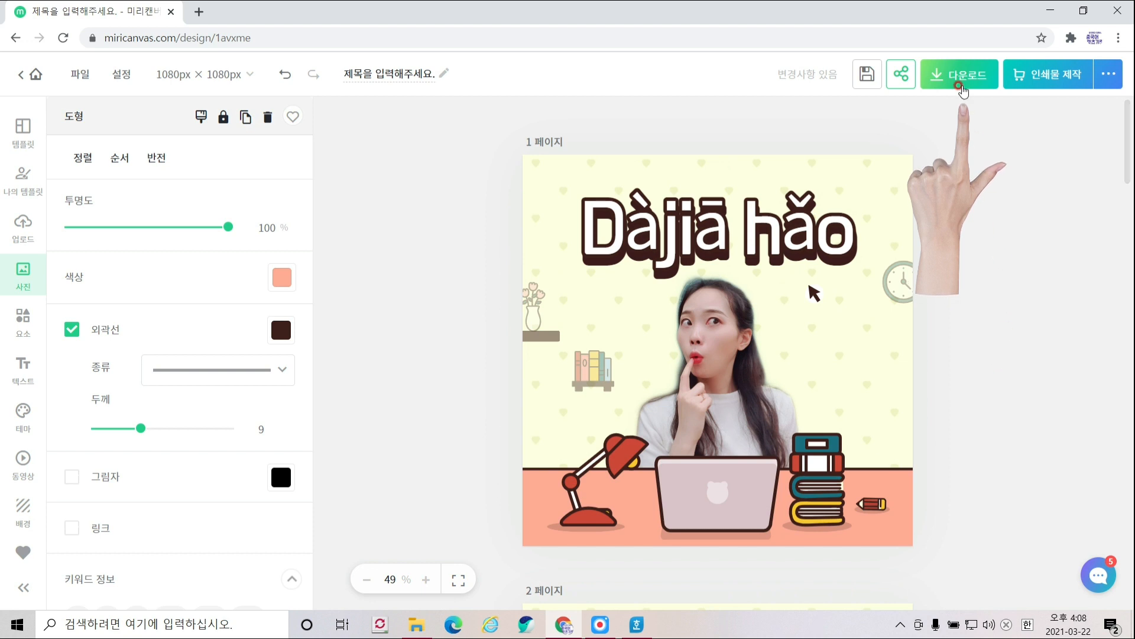
- Export all seven pages as a high-resolution PDF, '제목을-입력해주세요..pdf', and open the downloaded file
click(960, 75)
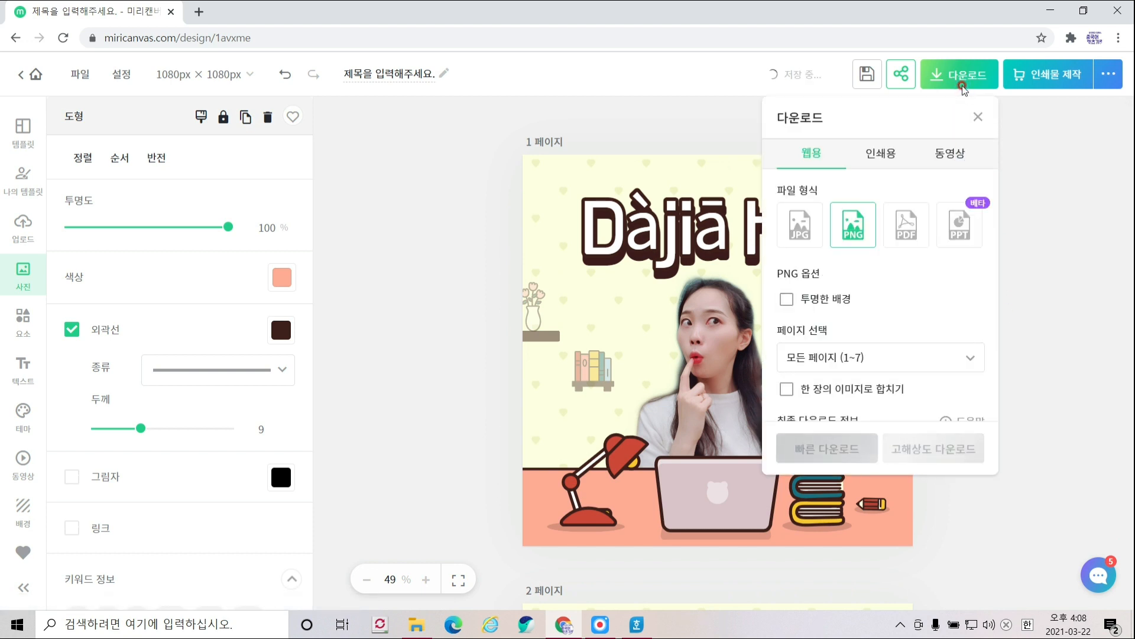
click(908, 231)
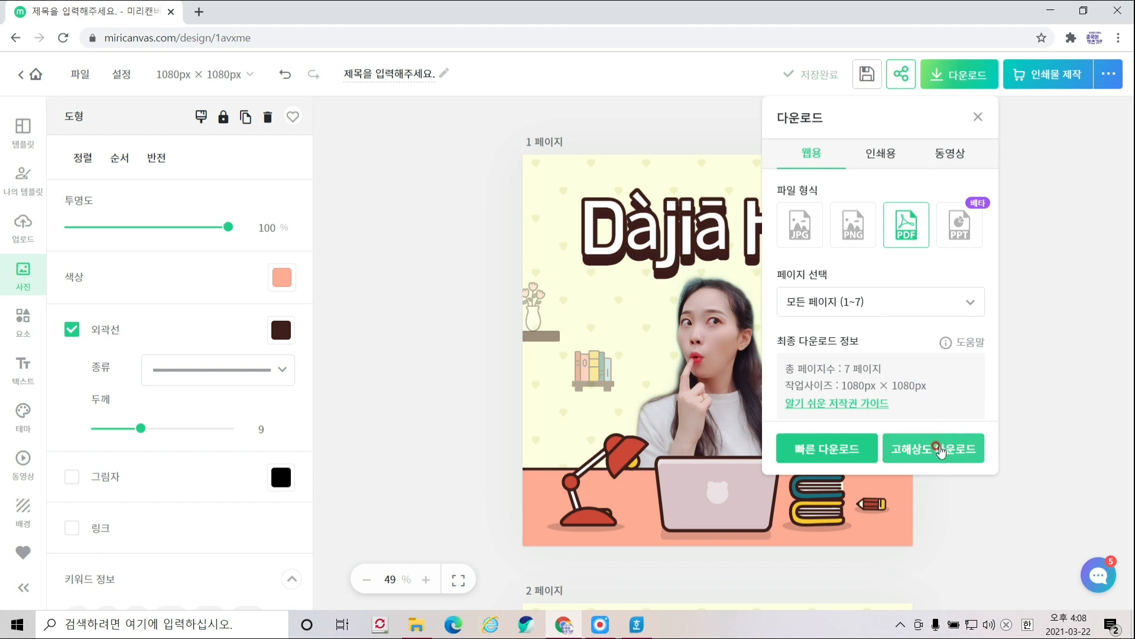
click(940, 448)
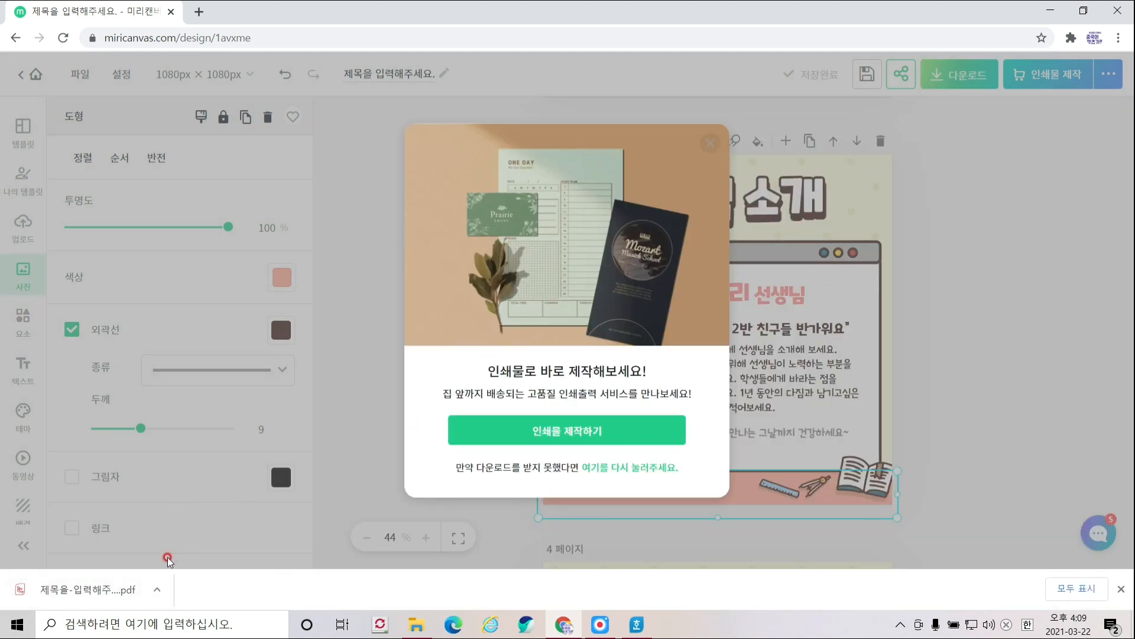
click(77, 601)
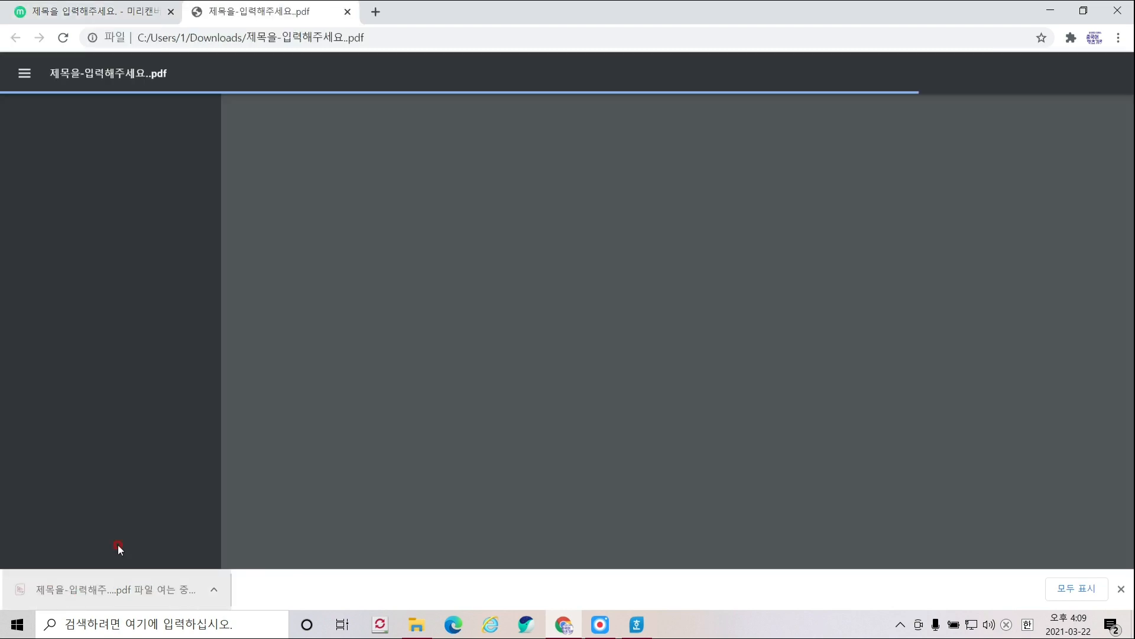
- Scroll through the exported seven-page PDF, then return to the Hangul '자기소개 표현에 필요한 단어.hwp' word table
scroll(656, 407, down, 10)
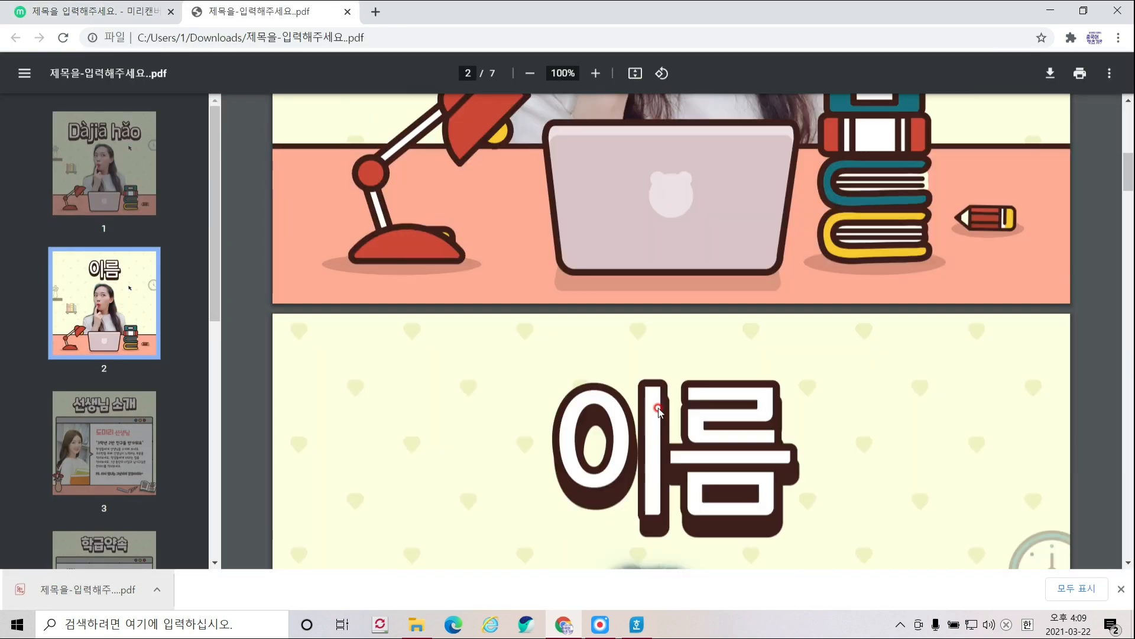
scroll(658, 407, down, 20)
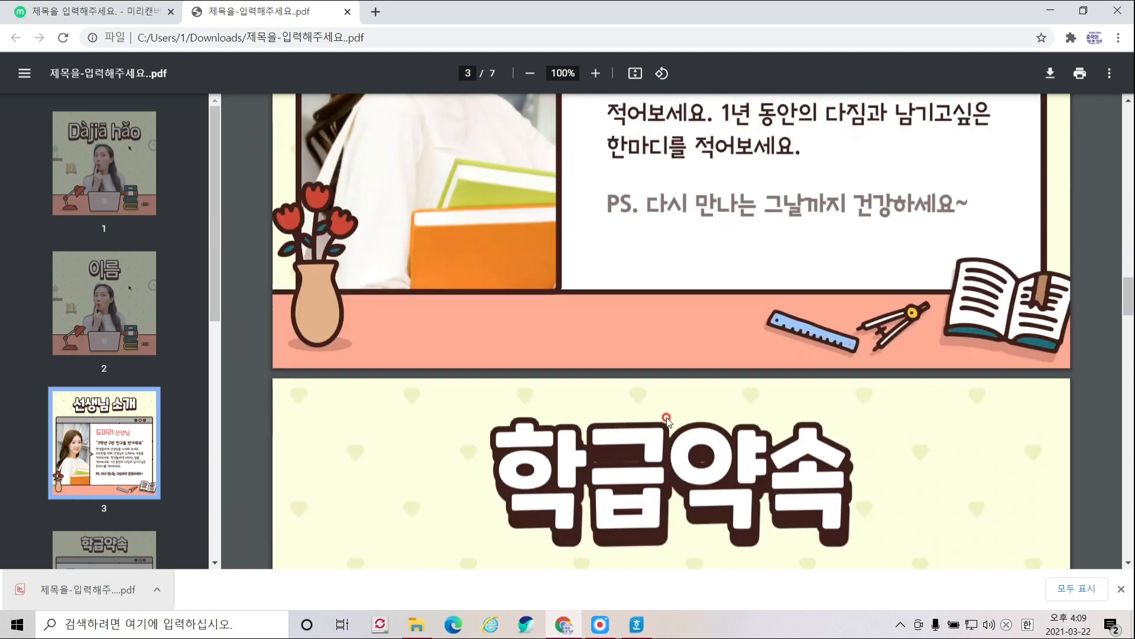
scroll(673, 422, down, 20)
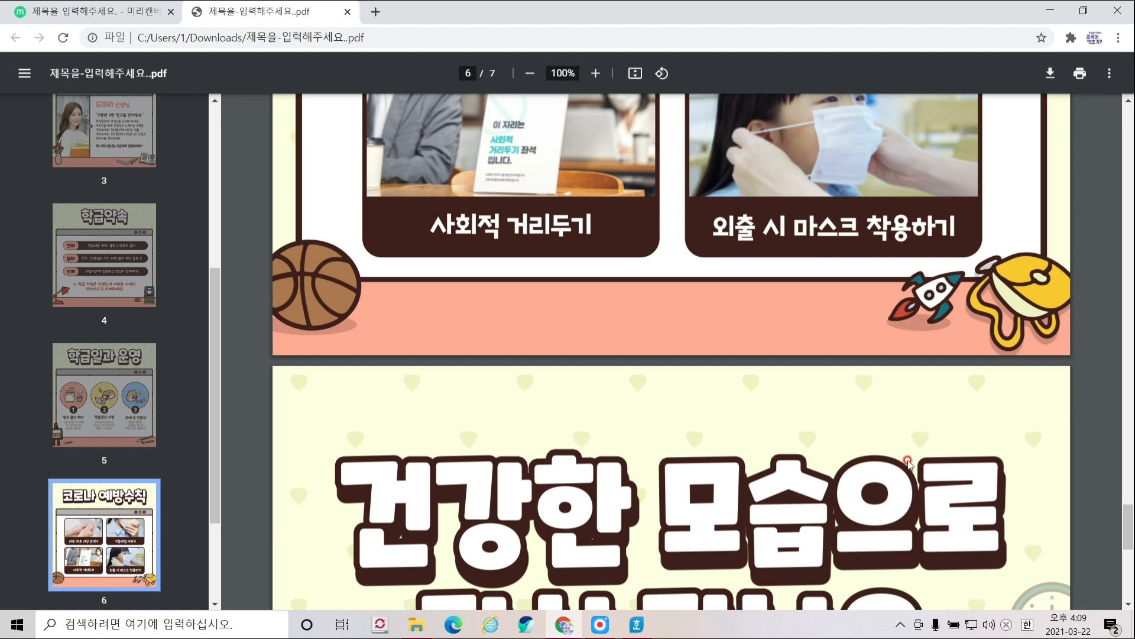
click(636, 624)
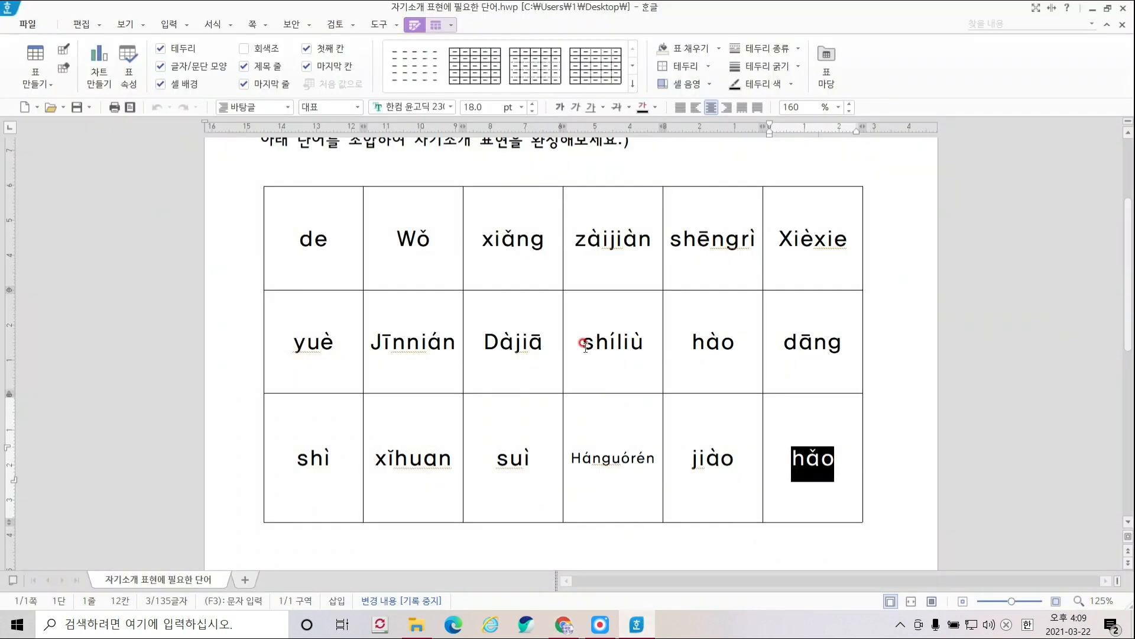
scroll(585, 346, up, 2)
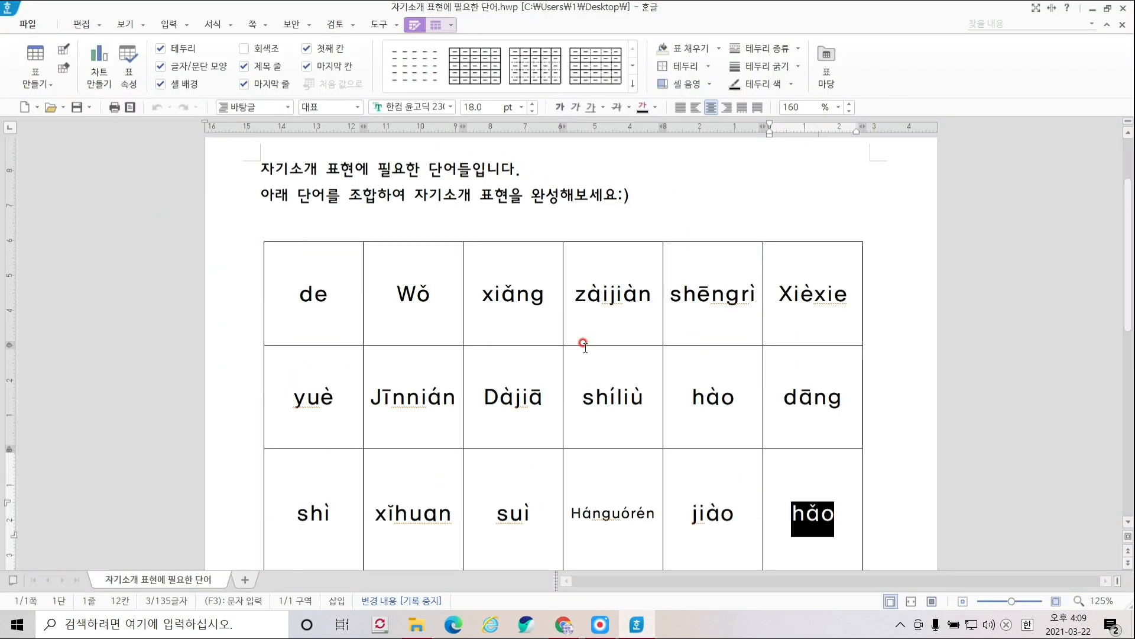
click(596, 309)
click(714, 400)
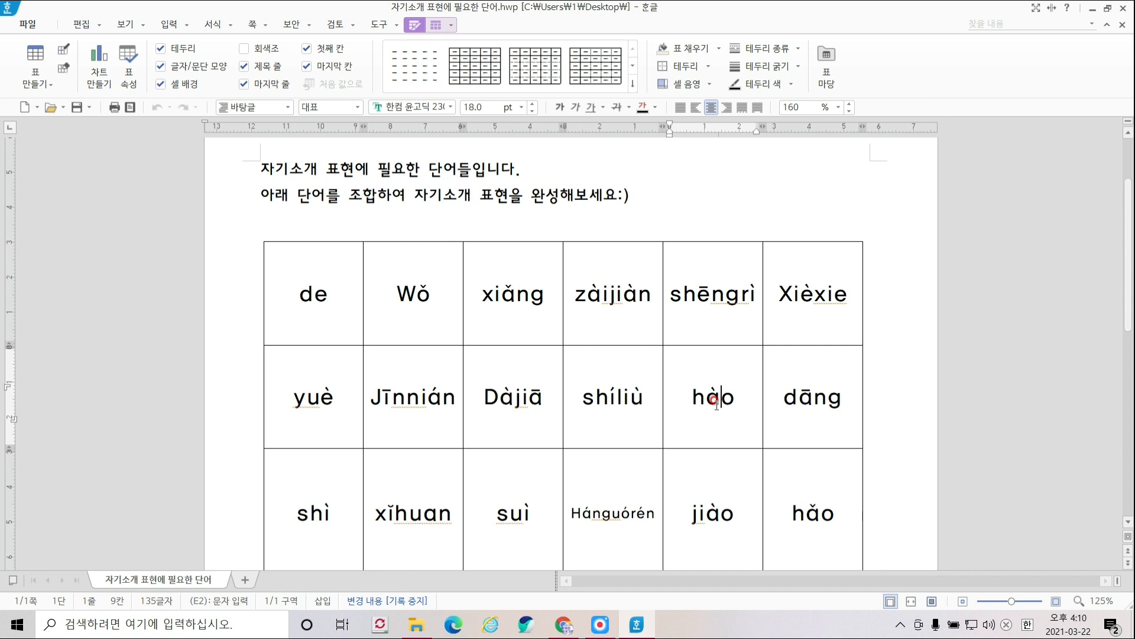
click(677, 198)
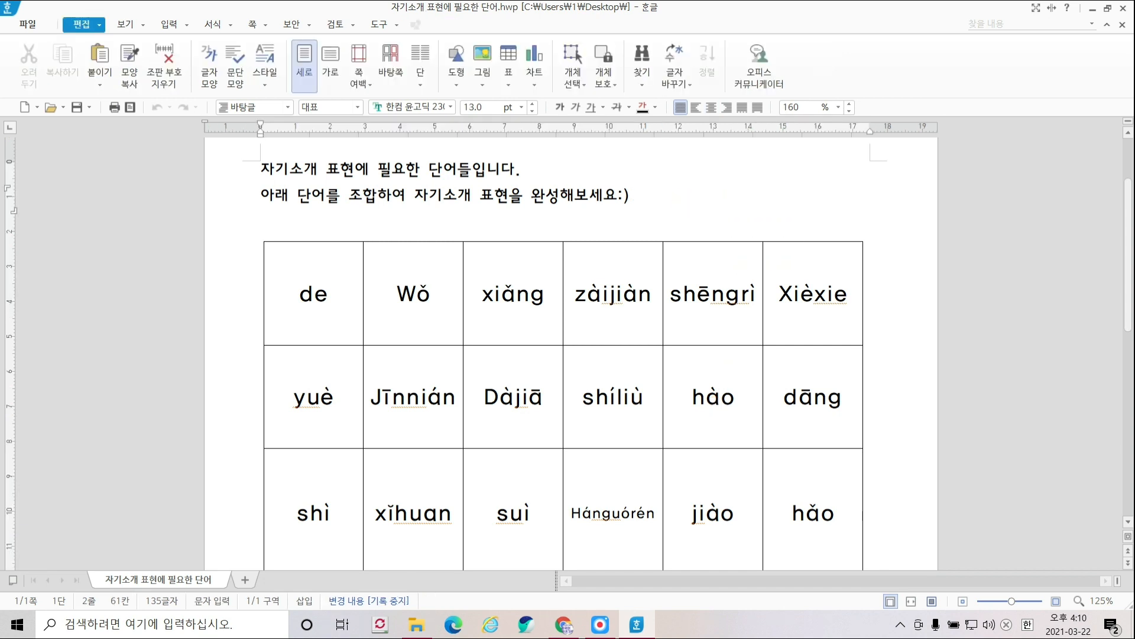
text(567)
drag(659, 197, 628, 198)
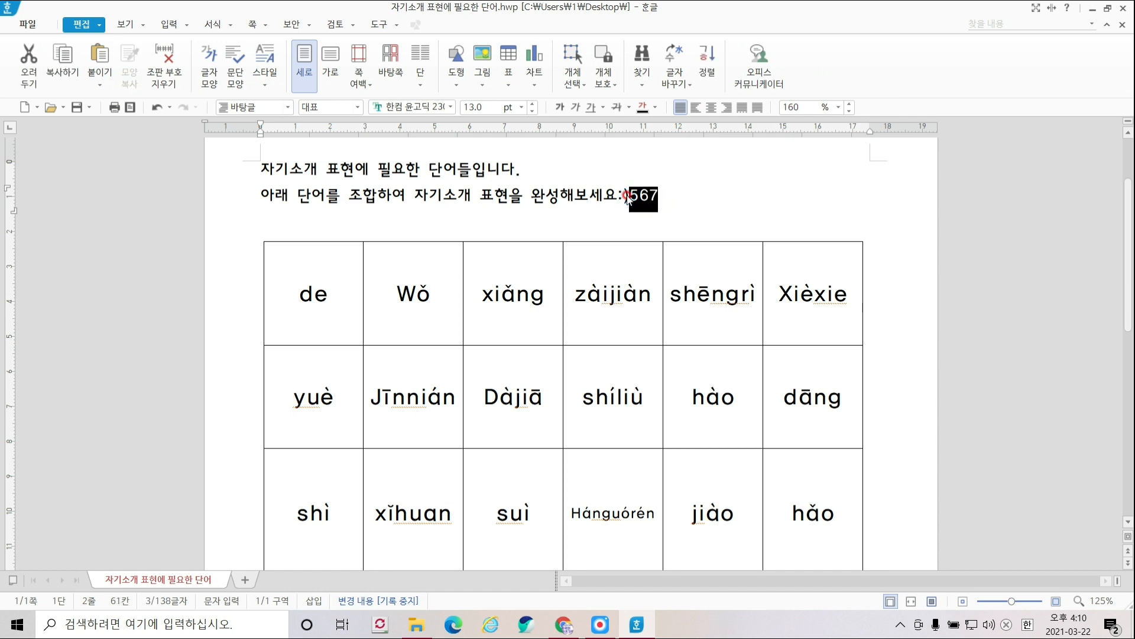
key(Delete)
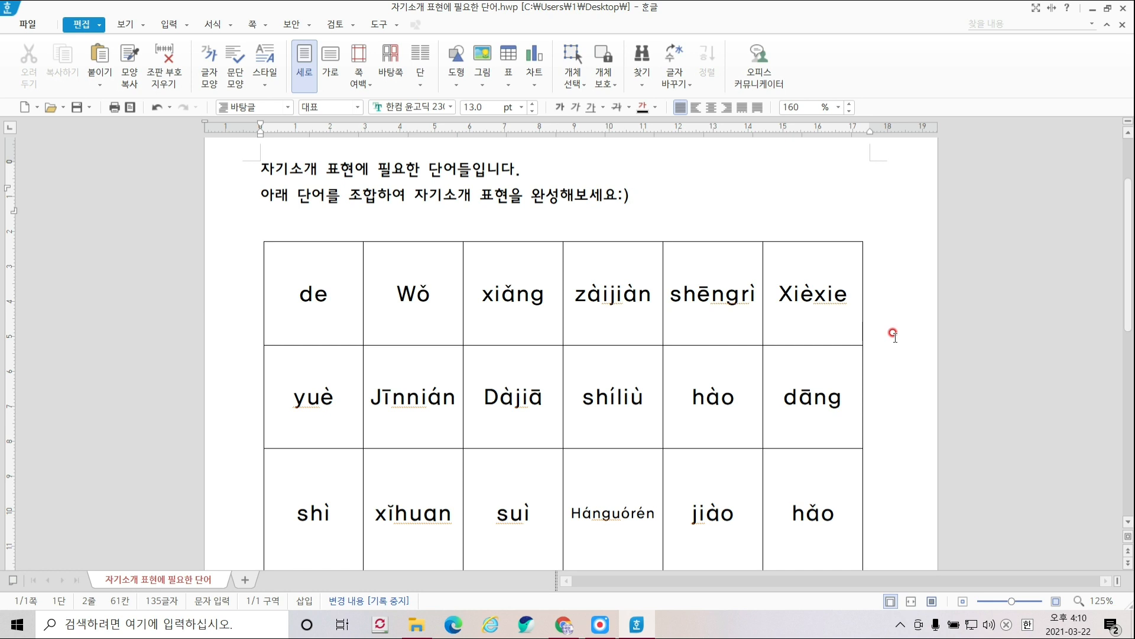